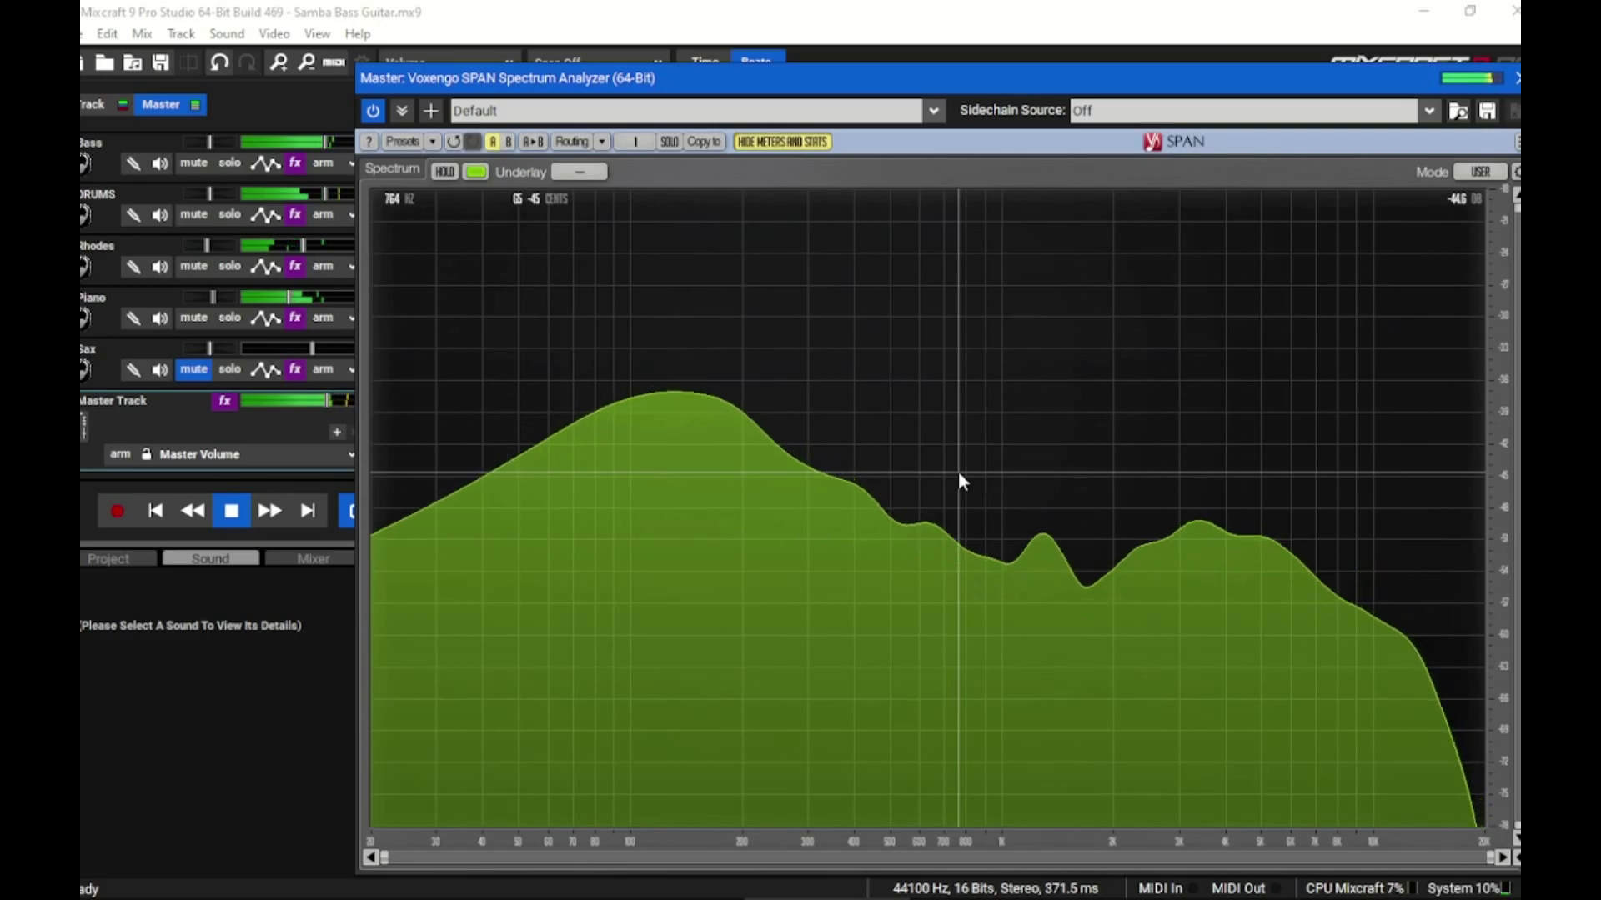
# Audition the master mix's low mids between 200 and 600 Hz and its upper mids around 3.6 kHz in the spectrum analyzer.
pyautogui.moveTo(958, 472); pyautogui.dragTo(882, 313)
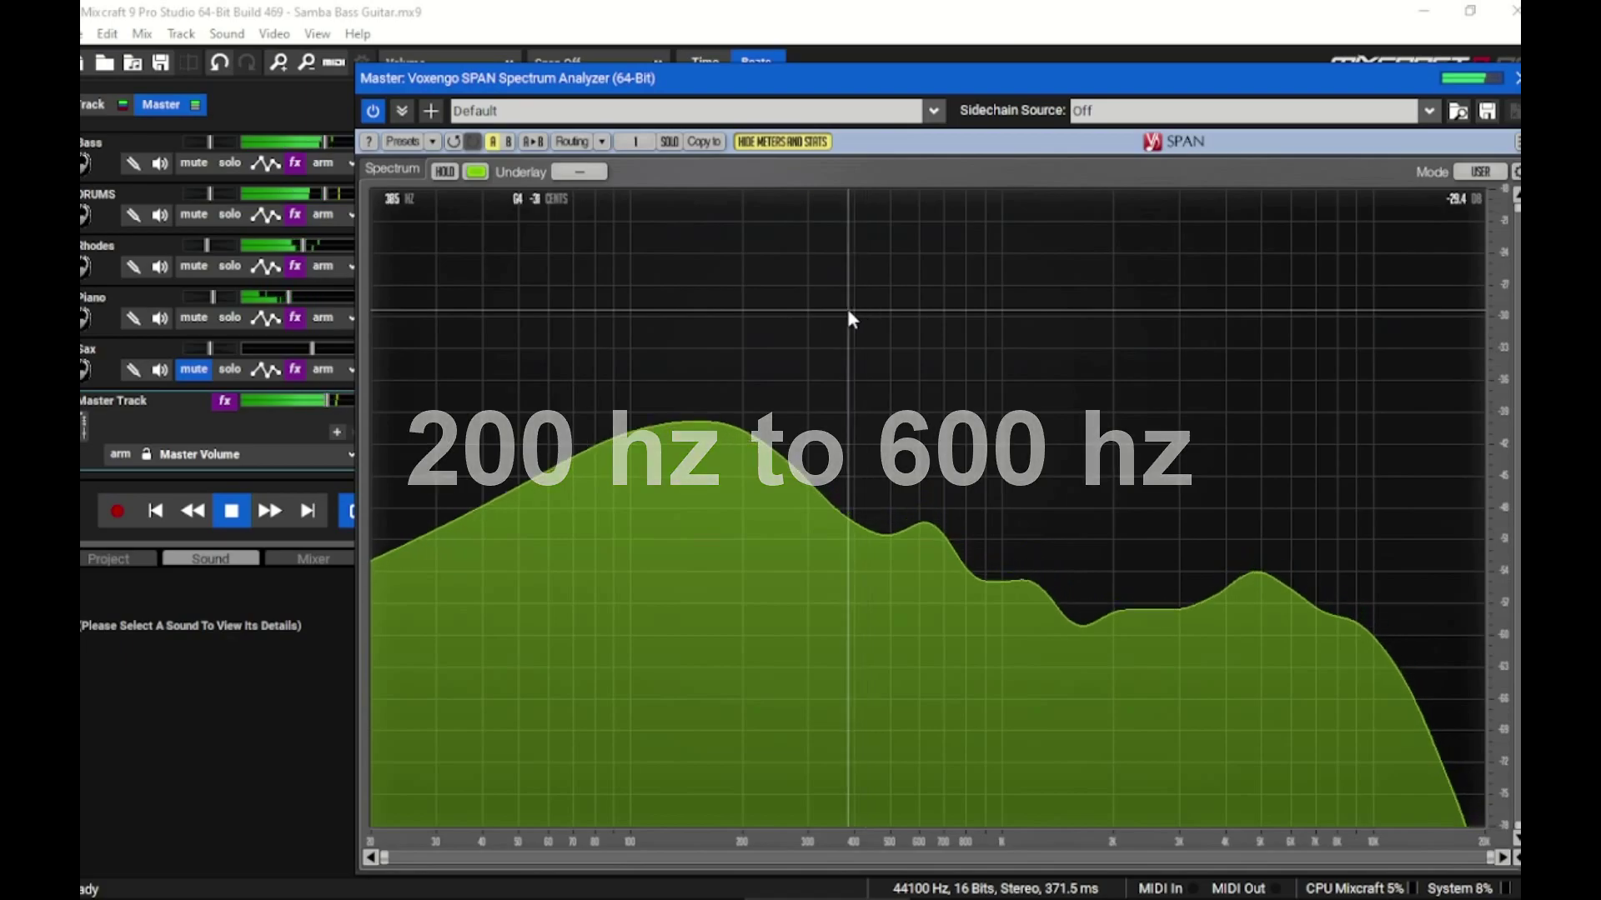
pyautogui.moveTo(854, 311); pyautogui.dragTo(824, 410)
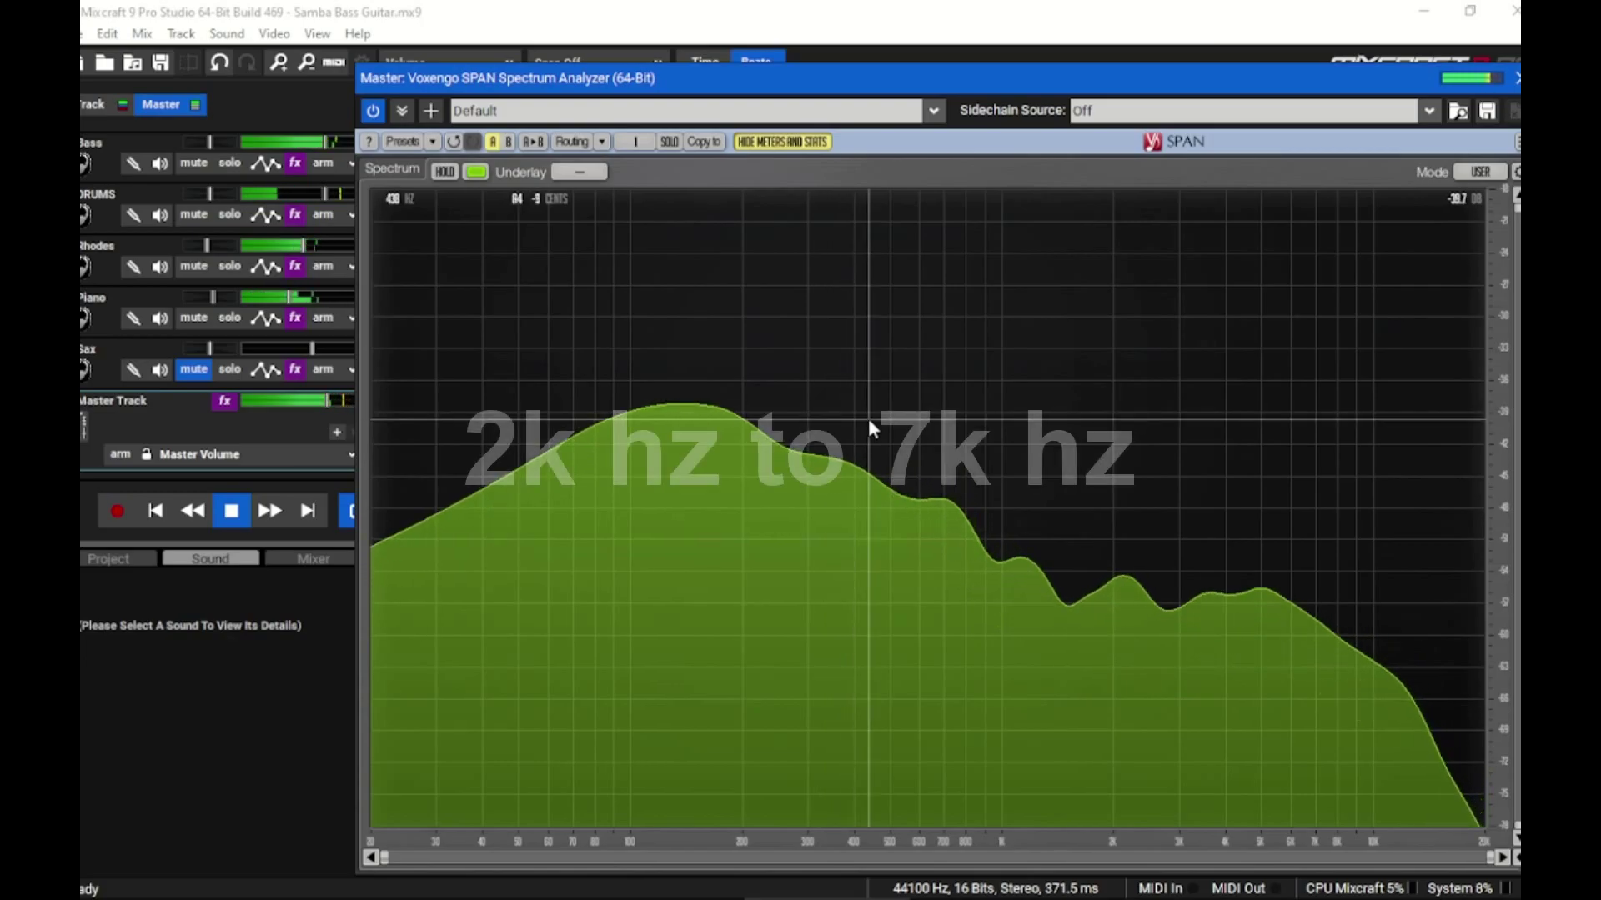
pyautogui.moveTo(868, 418); pyautogui.dragTo(1213, 398)
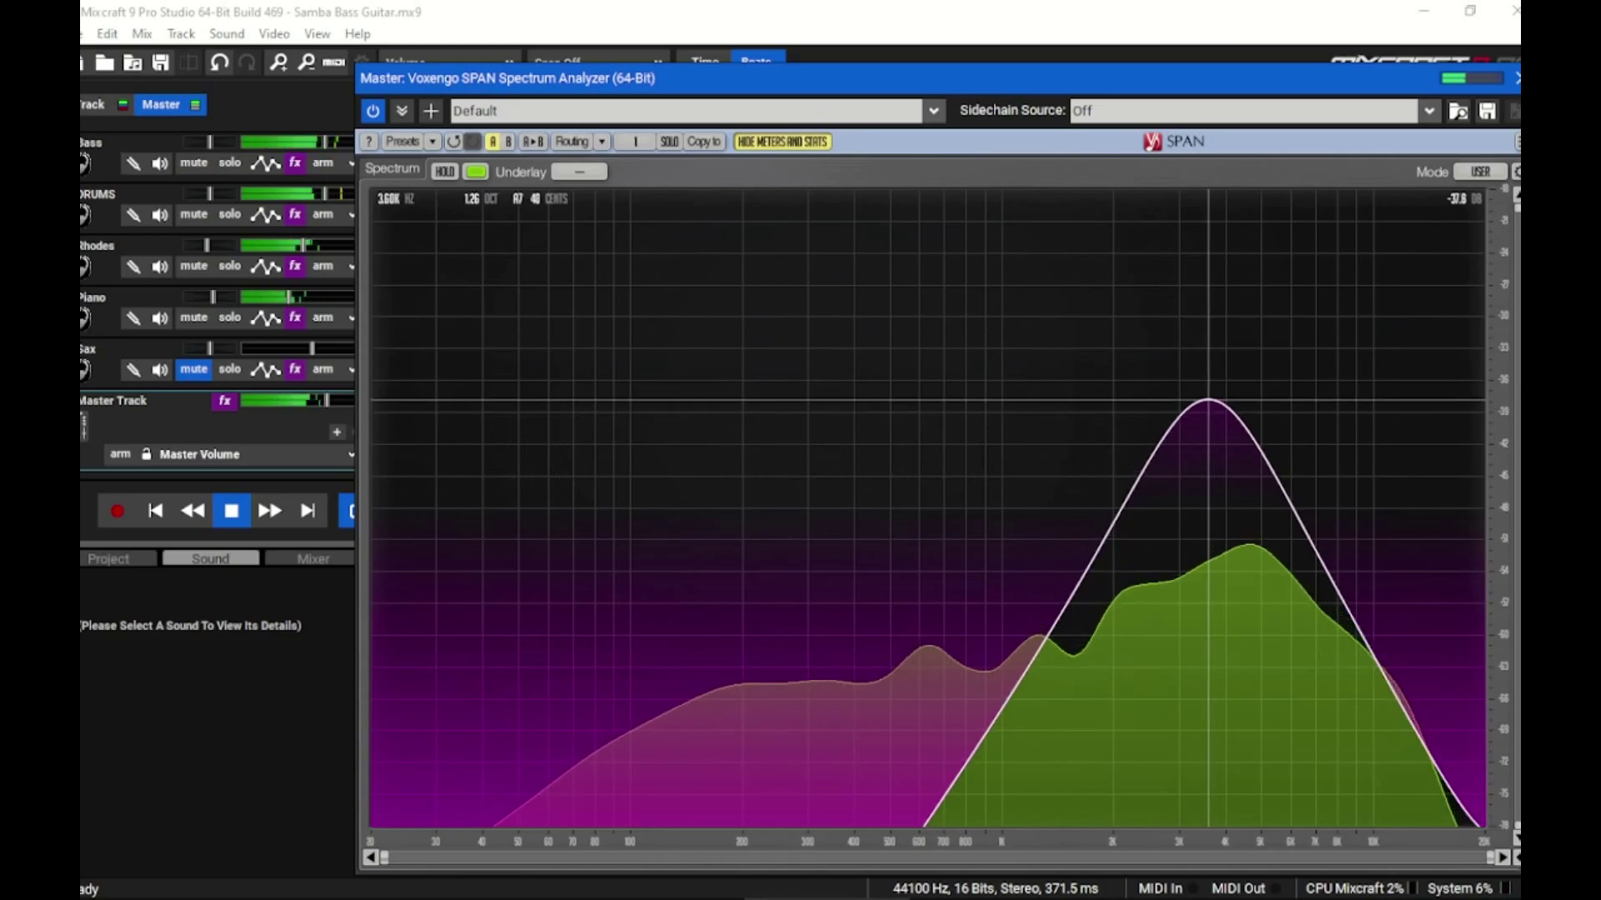
pyautogui.moveTo(1211, 399); pyautogui.dragTo(853, 410)
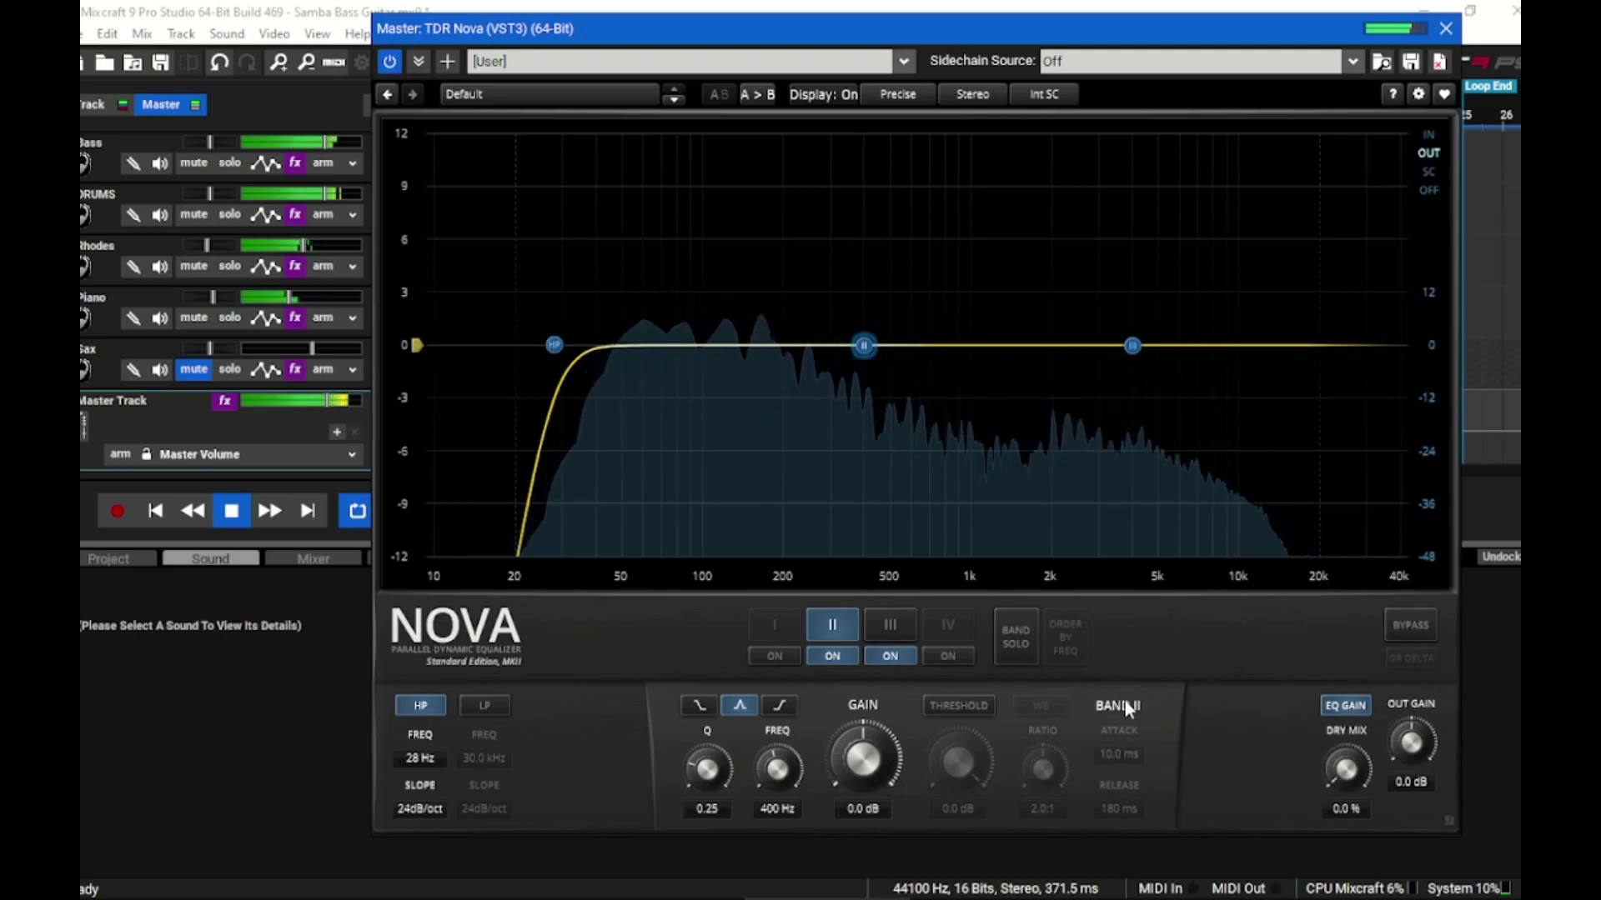
# Try cutting the master equalizer's 400 Hz band II by 5.4 to 4.0 dB while soloing it, and reset its gain.
pyautogui.click(1133, 345)
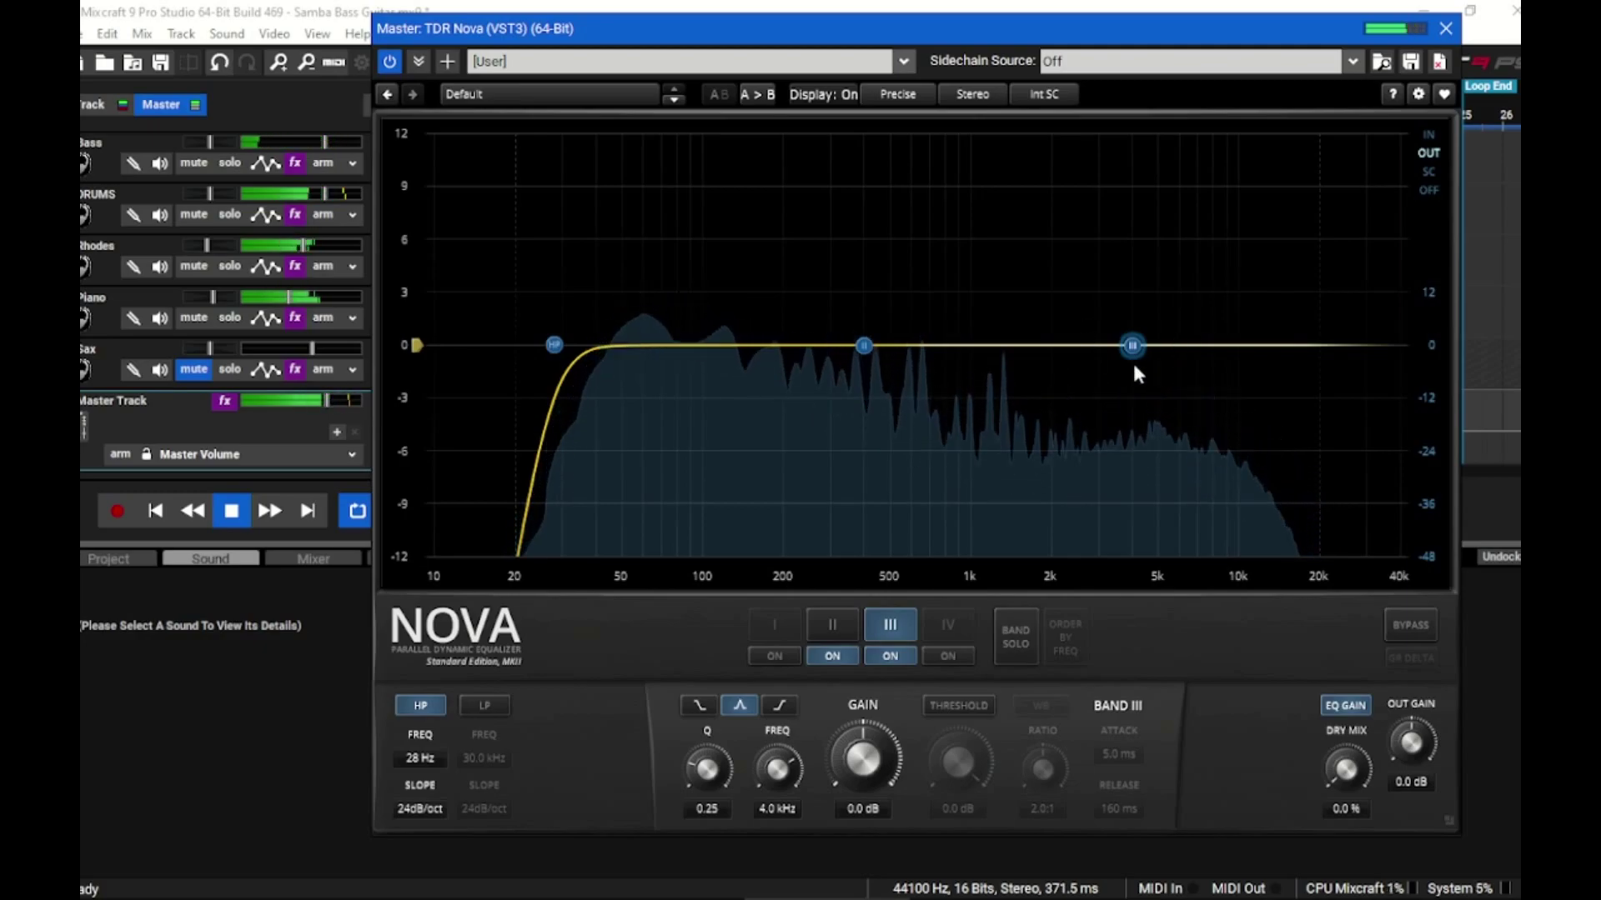
pyautogui.click(842, 620)
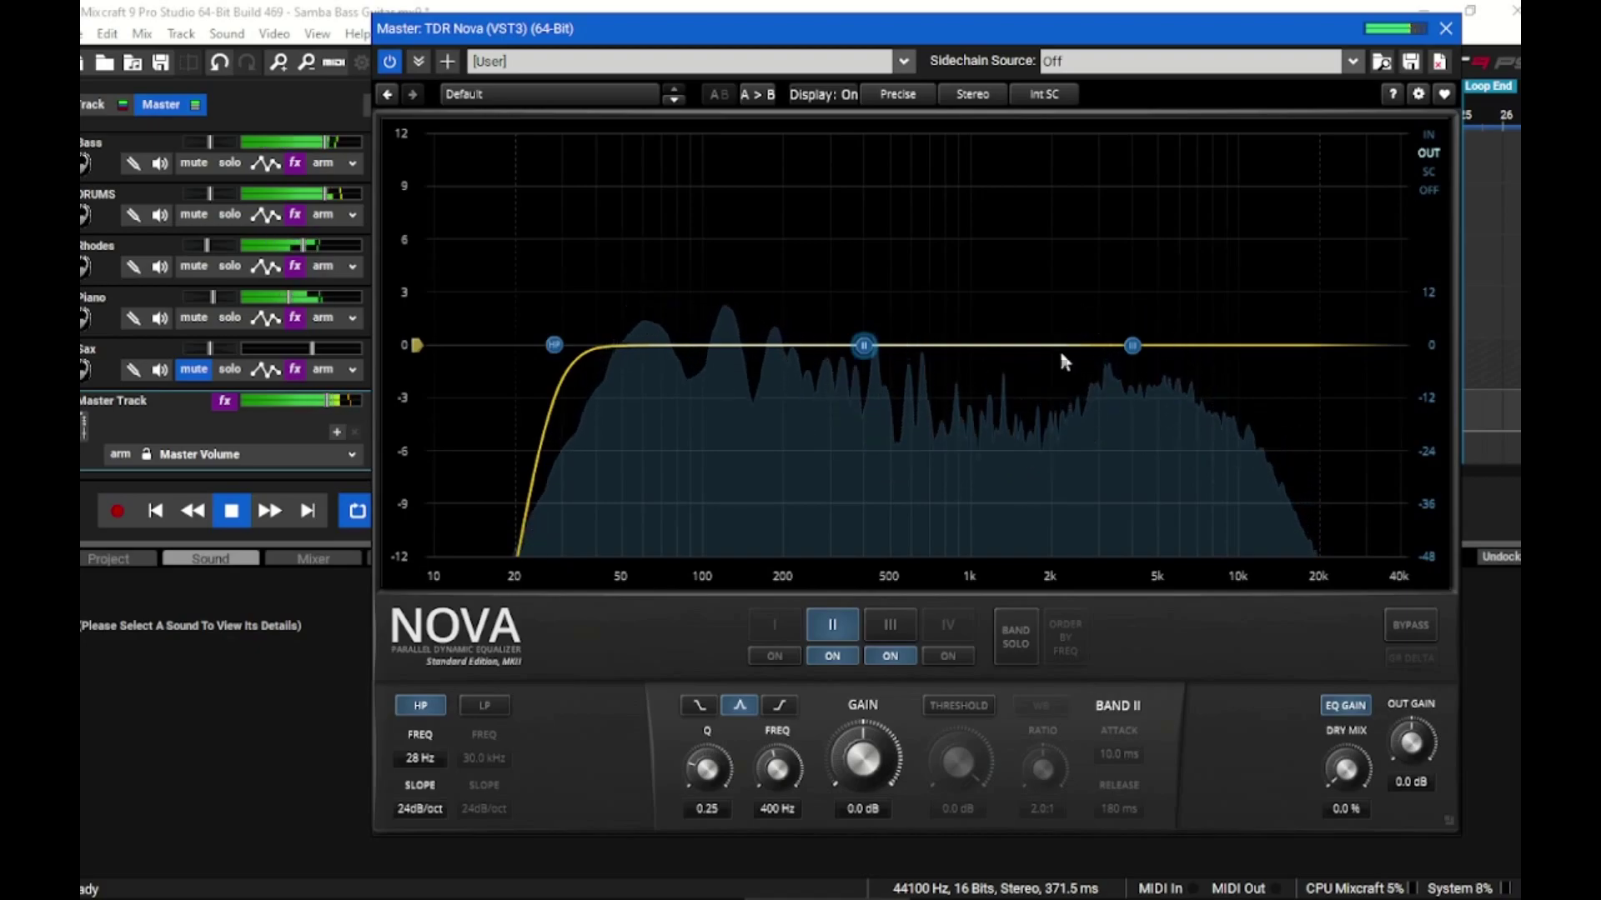
pyautogui.scroll(-5, 1037, 418)
pyautogui.click(1010, 637)
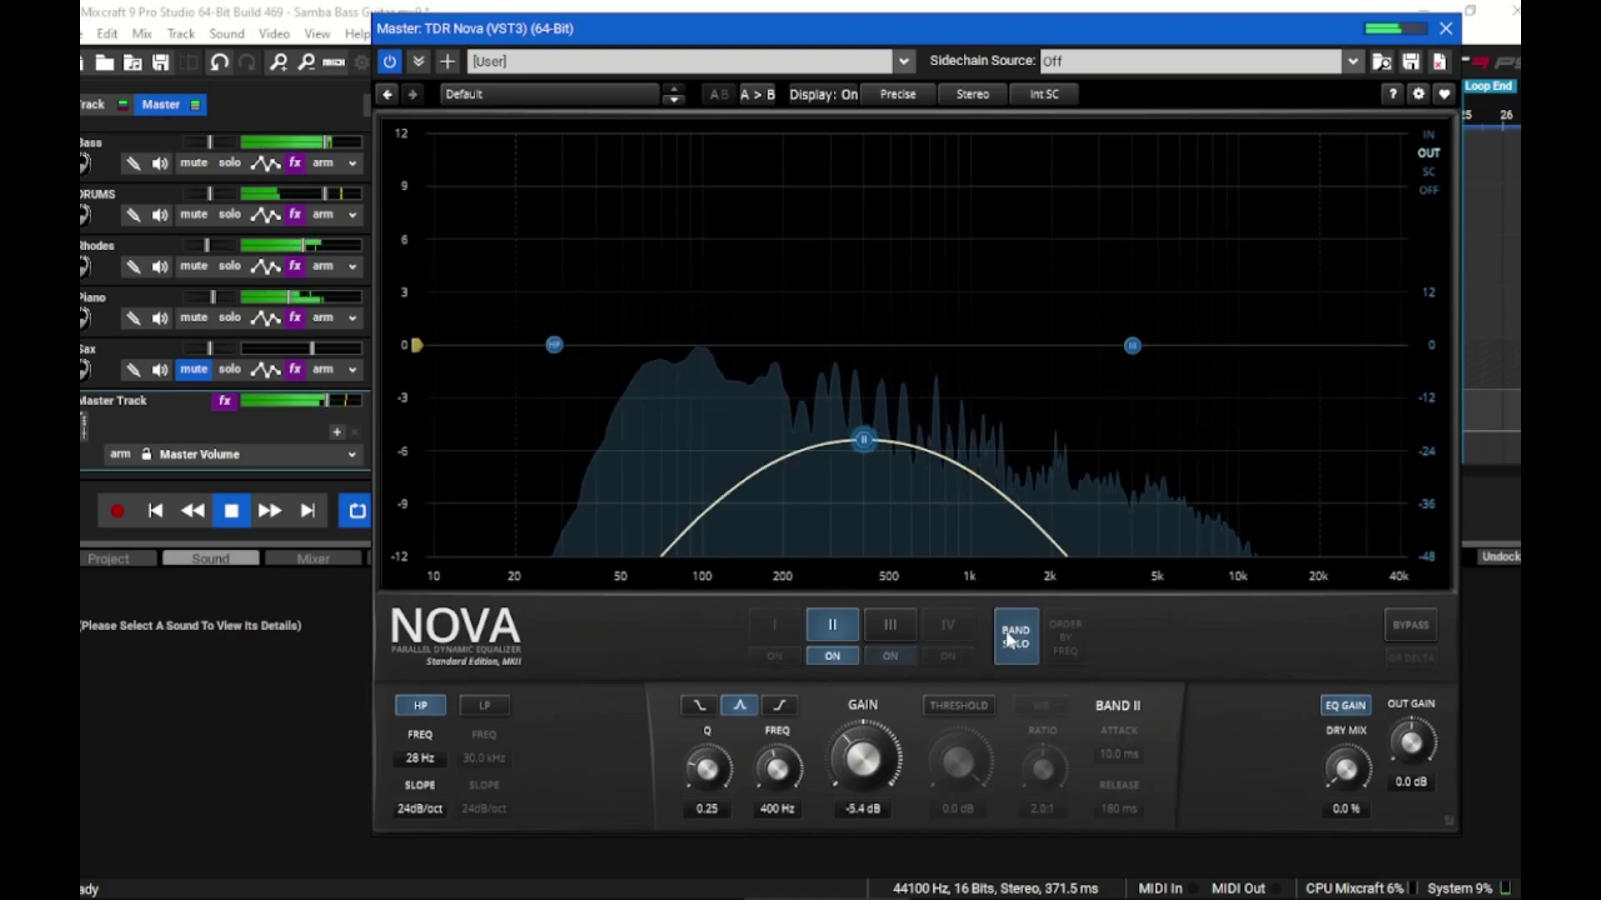
pyautogui.moveTo(863, 439)
pyautogui.mouseDown()
pyautogui.moveTo(864, 275)
pyautogui.moveTo(863, 425)
pyautogui.mouseUp()
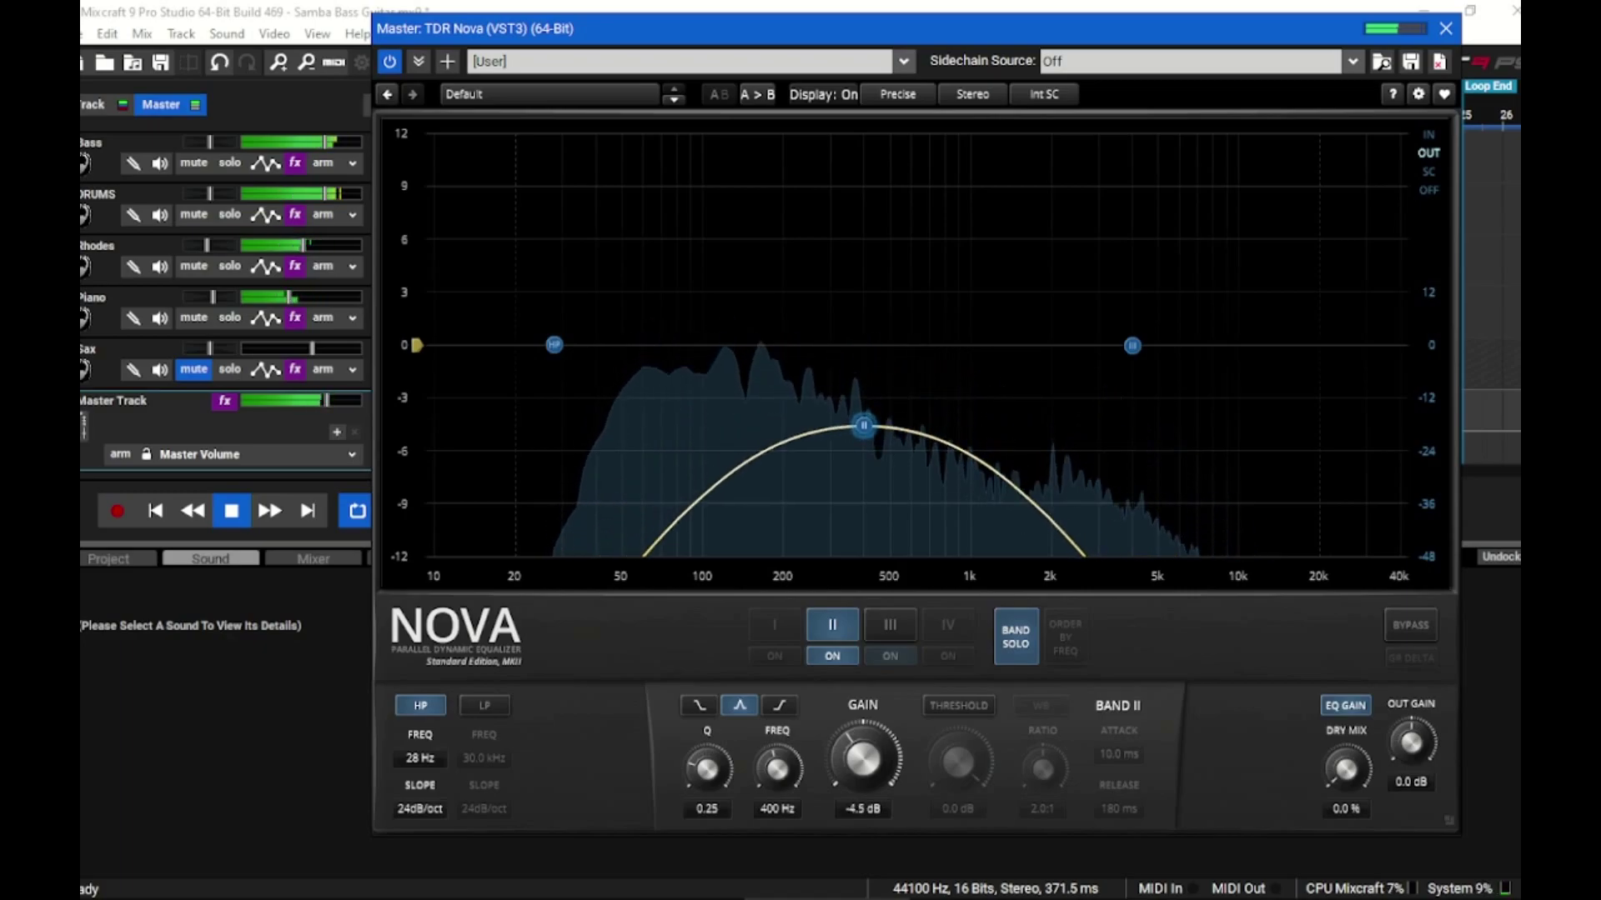
pyautogui.moveTo(865, 780); pyautogui.dragTo(865, 771)
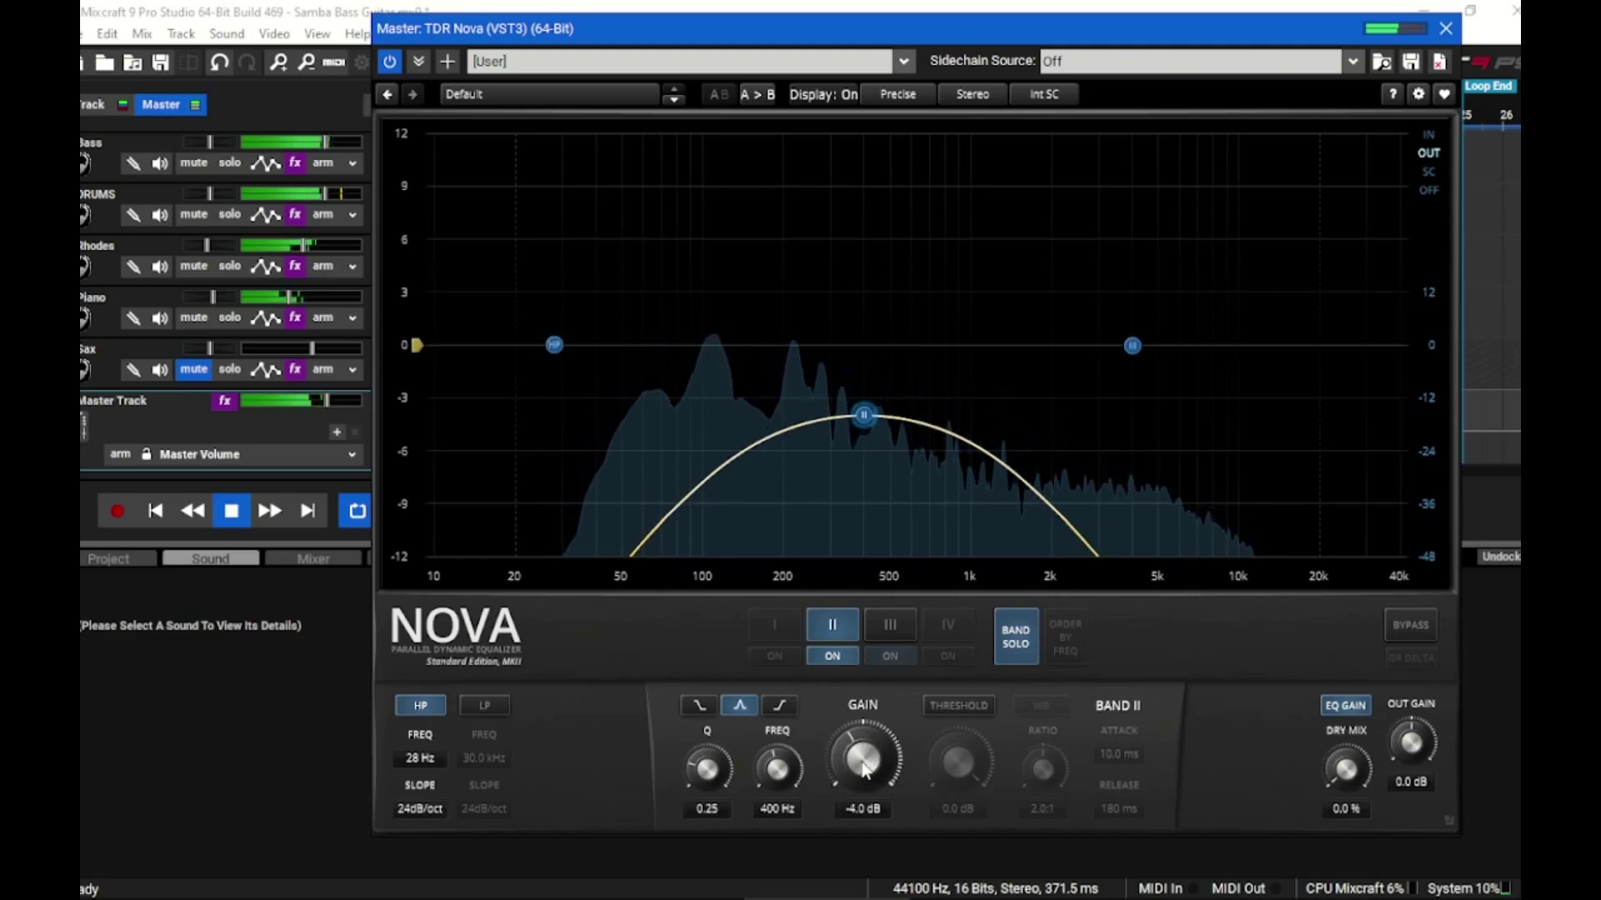
pyautogui.doubleClick(864, 760)
pyautogui.click(1016, 636)
# Try cutting and boosting the master equalizer's 4.0 kHz band III, up to 4.9 dB, and reset its gain to 0 dB.
pyautogui.click(890, 625)
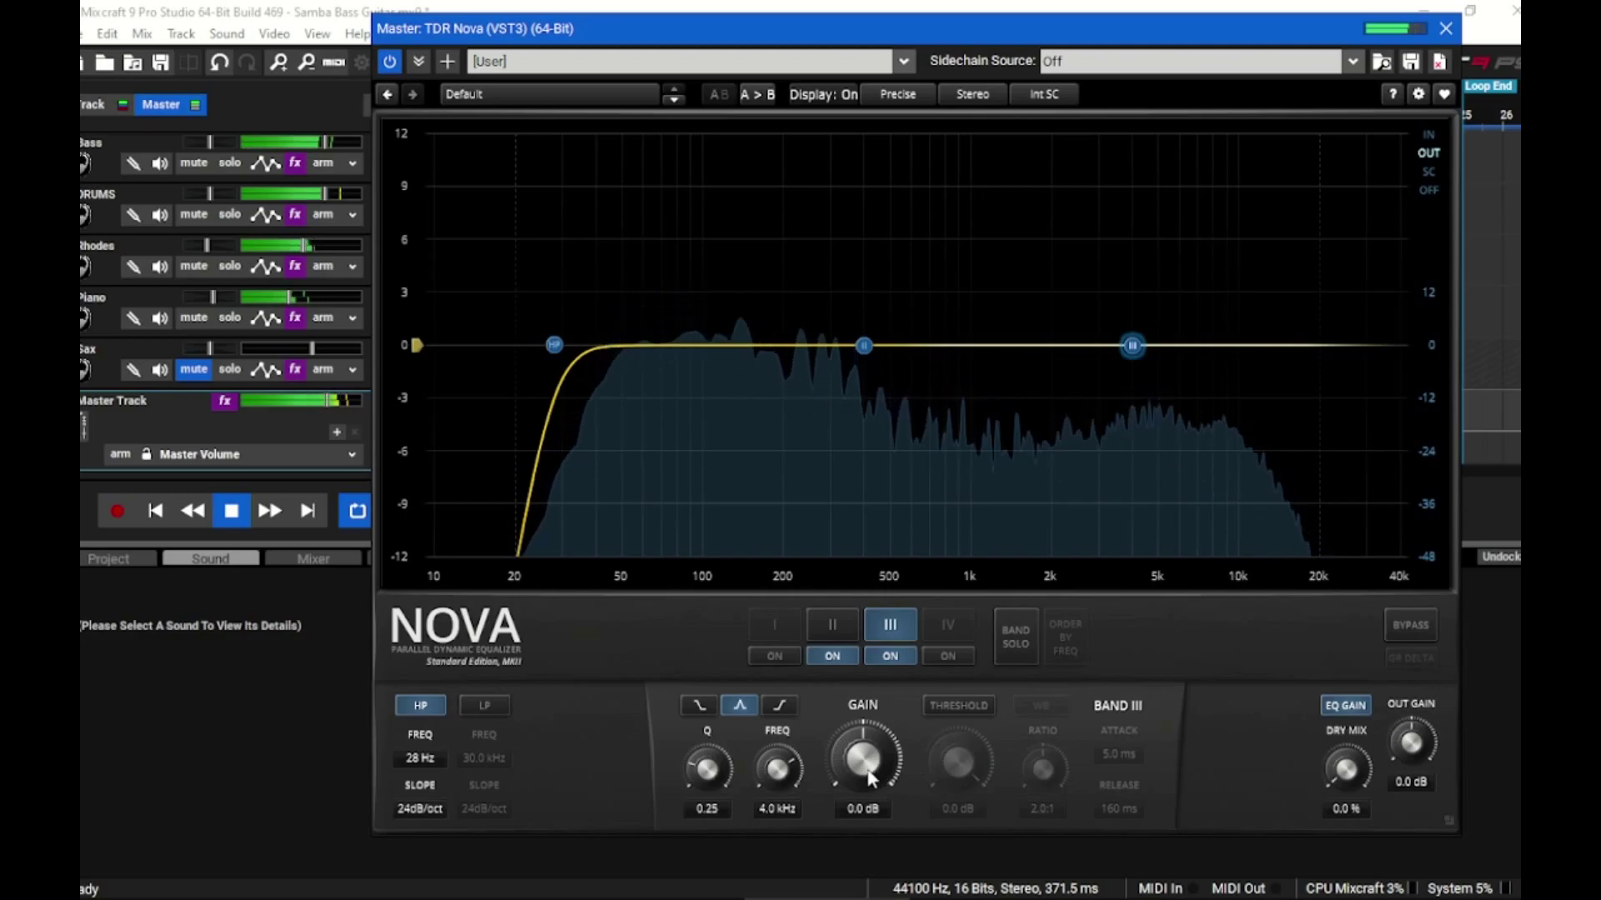
pyautogui.moveTo(871, 778); pyautogui.dragTo(871, 813)
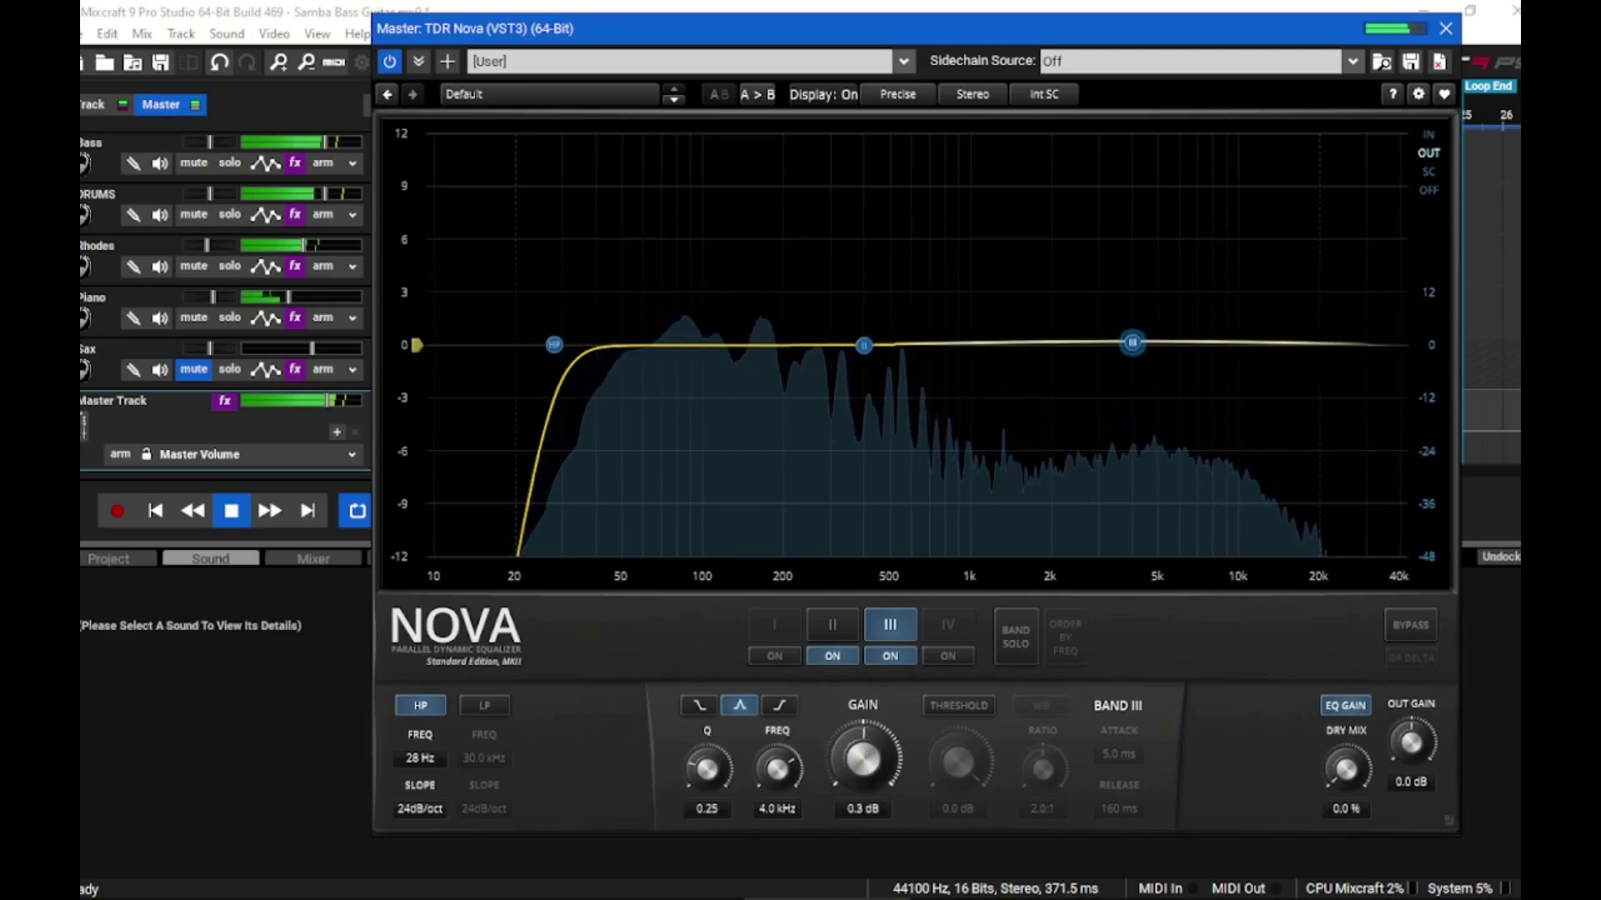
pyautogui.moveTo(872, 775); pyautogui.dragTo(872, 675)
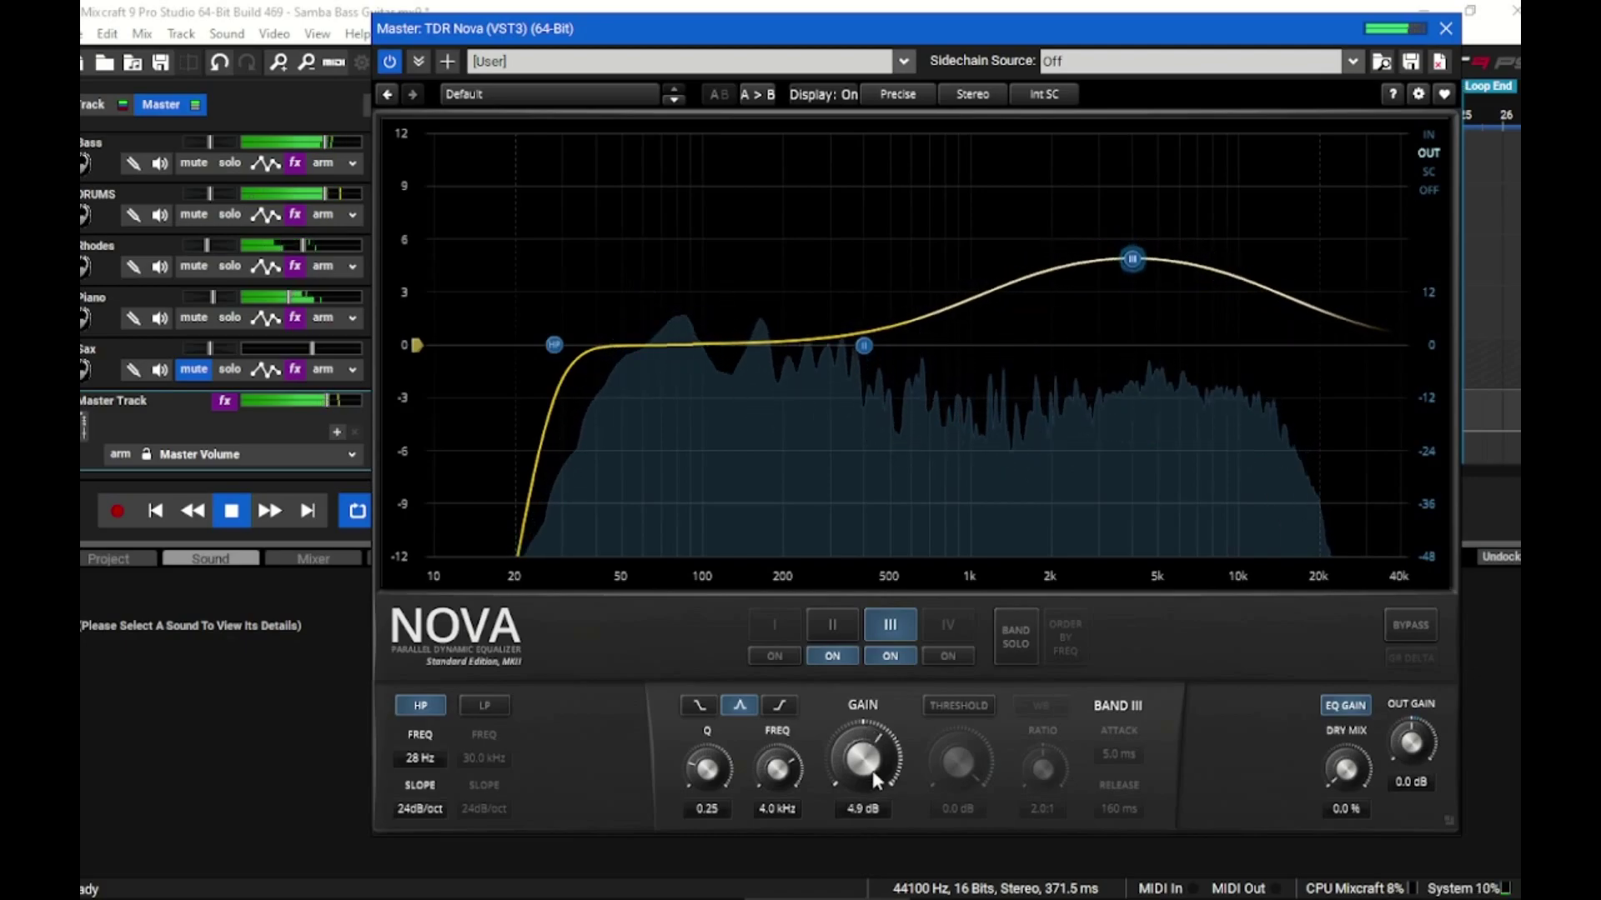
pyautogui.doubleClick(882, 771)
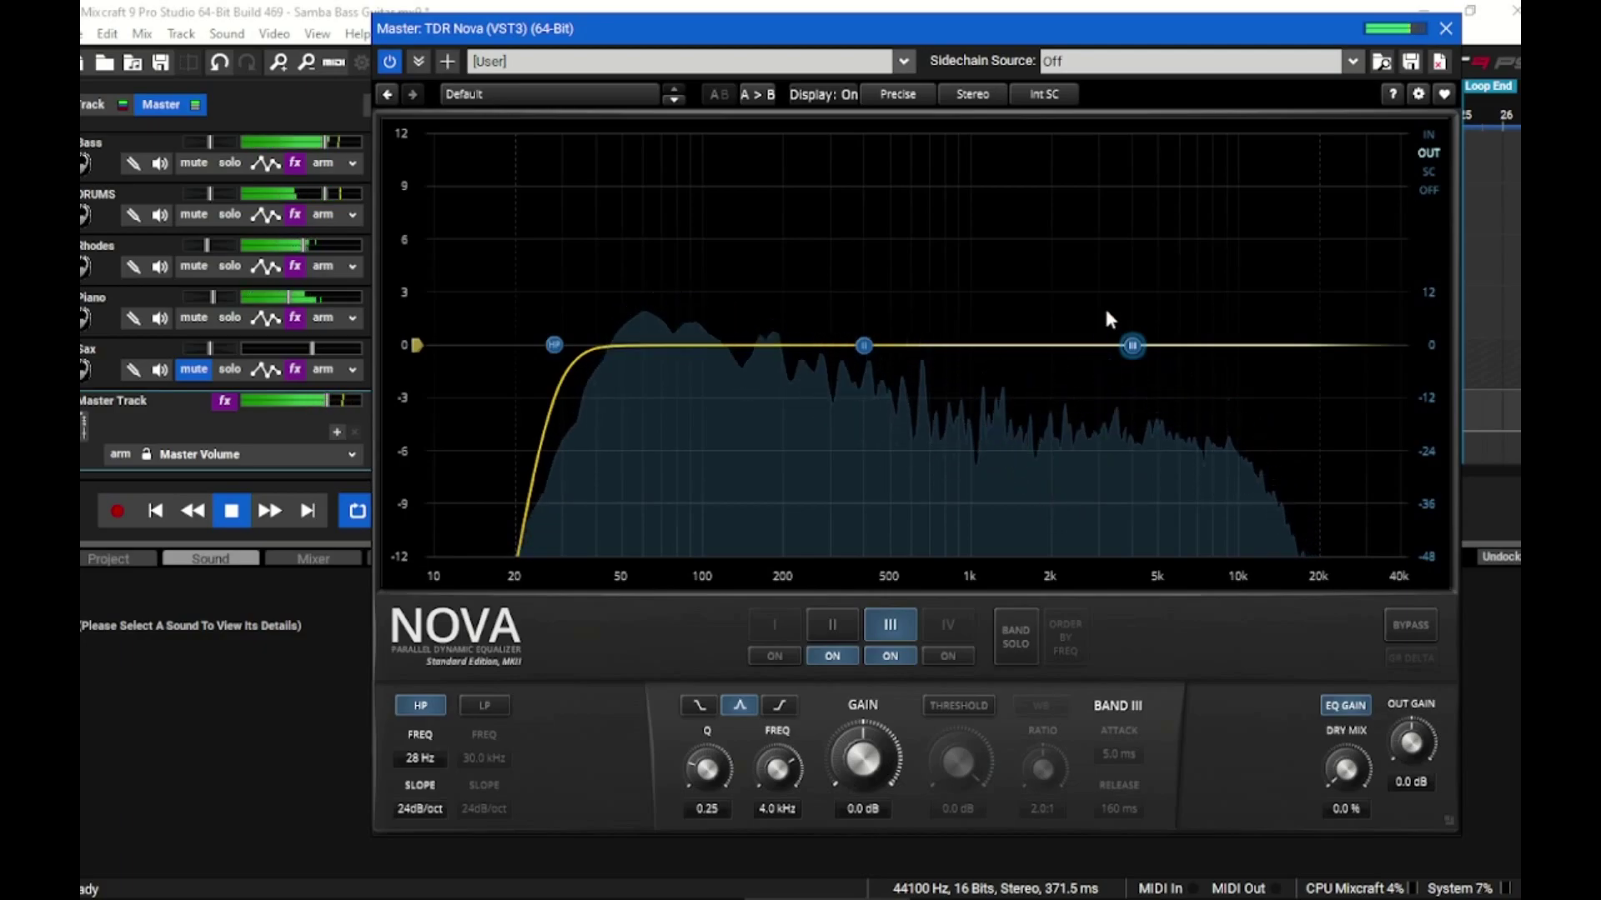
# Lower the gain of the master equalizer's 400 Hz band II.
pyautogui.click(837, 629)
pyautogui.moveTo(882, 757); pyautogui.dragTo(882, 814)
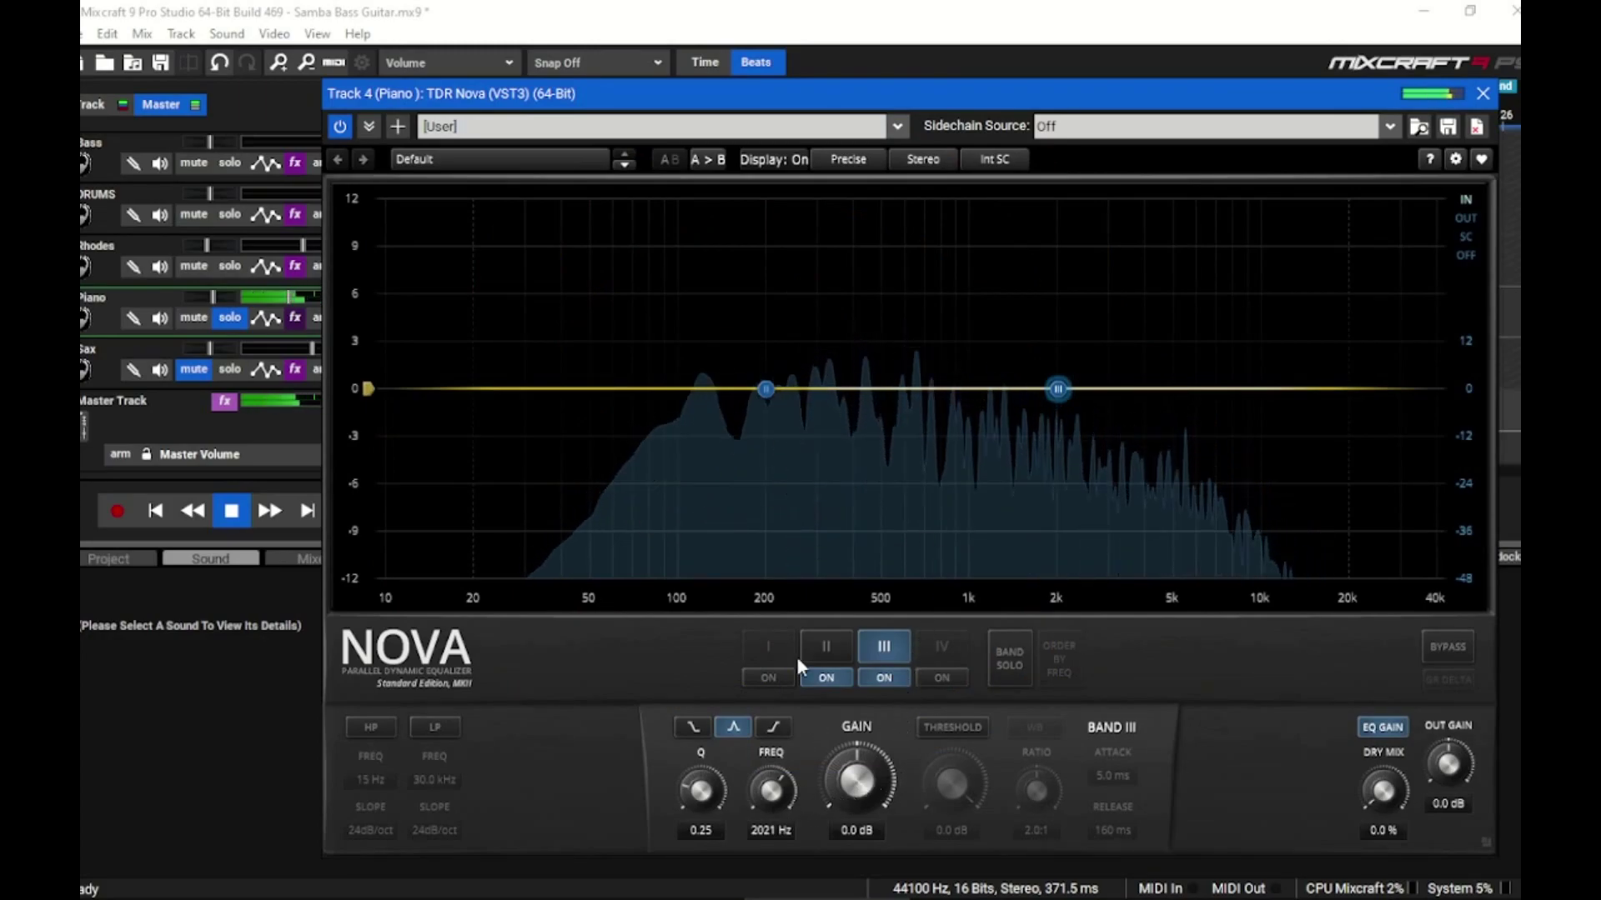
# Try boosting the piano's 201 Hz band II to 6.2 dB and cutting it to -5.9 dB, and reset its gain to 0 dB.
pyautogui.click(825, 647)
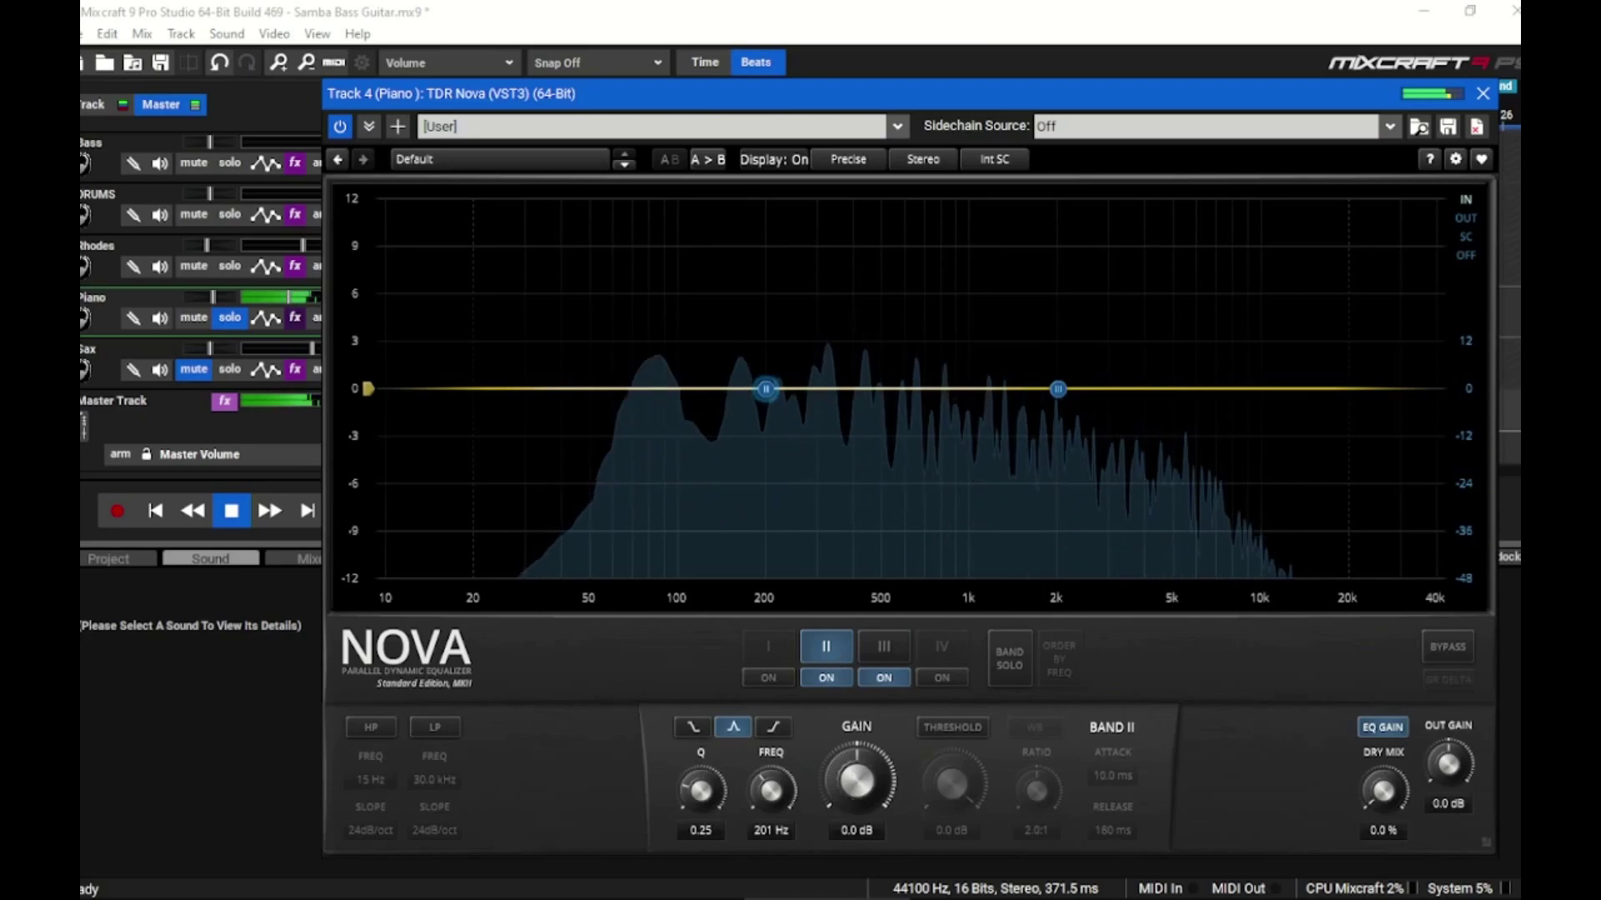
pyautogui.scroll(6, 855, 755)
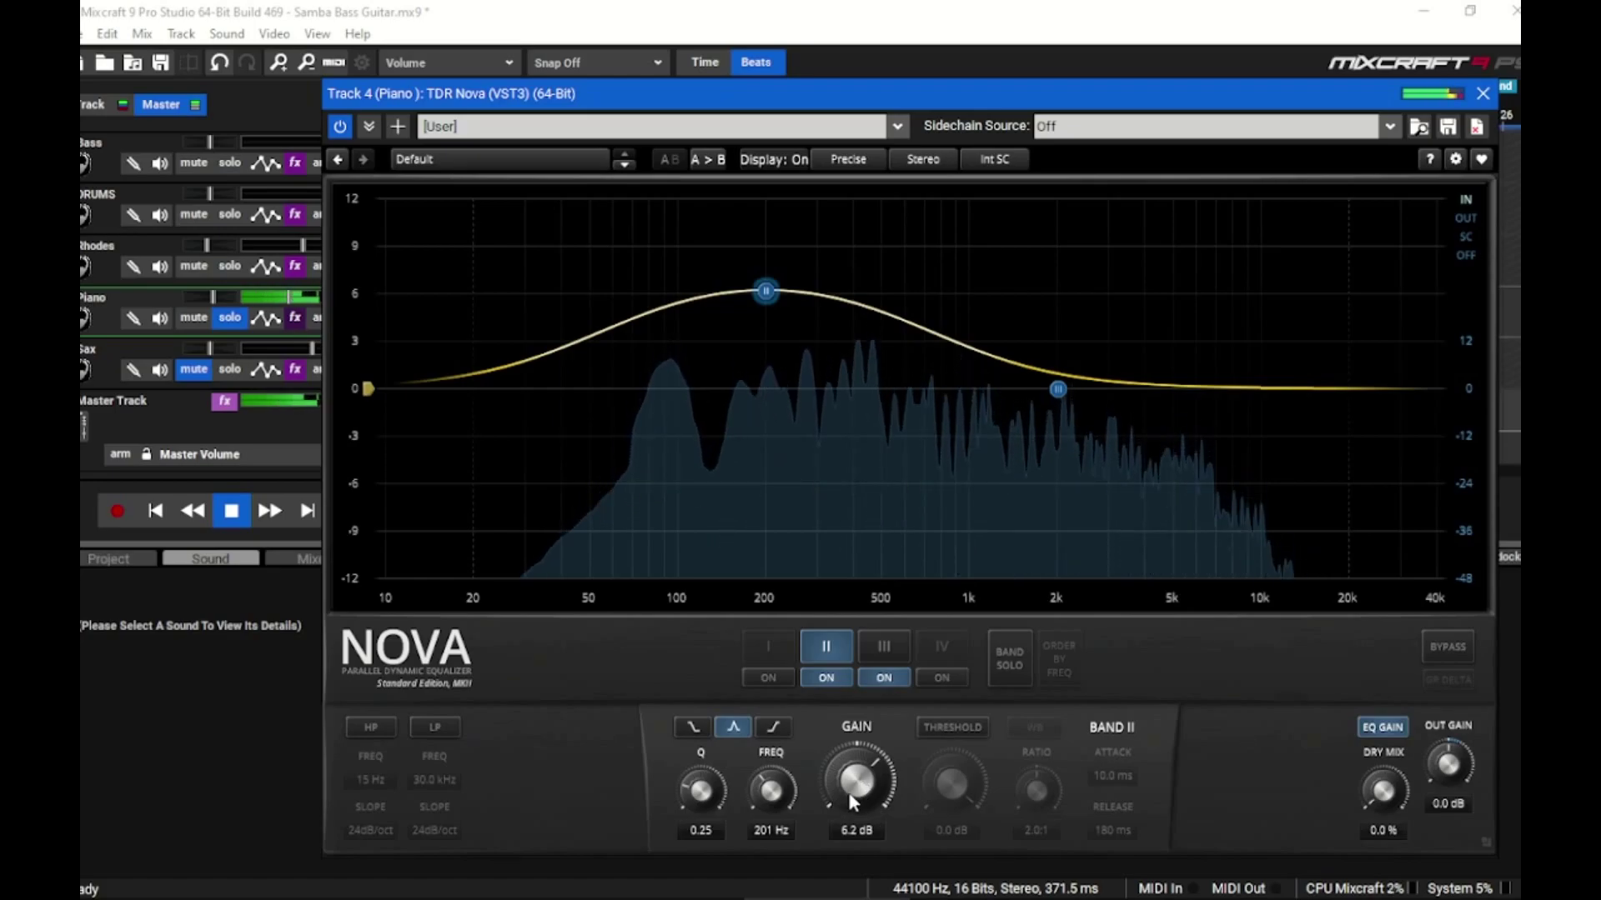
pyautogui.scroll(-8, 843, 798)
pyautogui.scroll(-4, 859, 783)
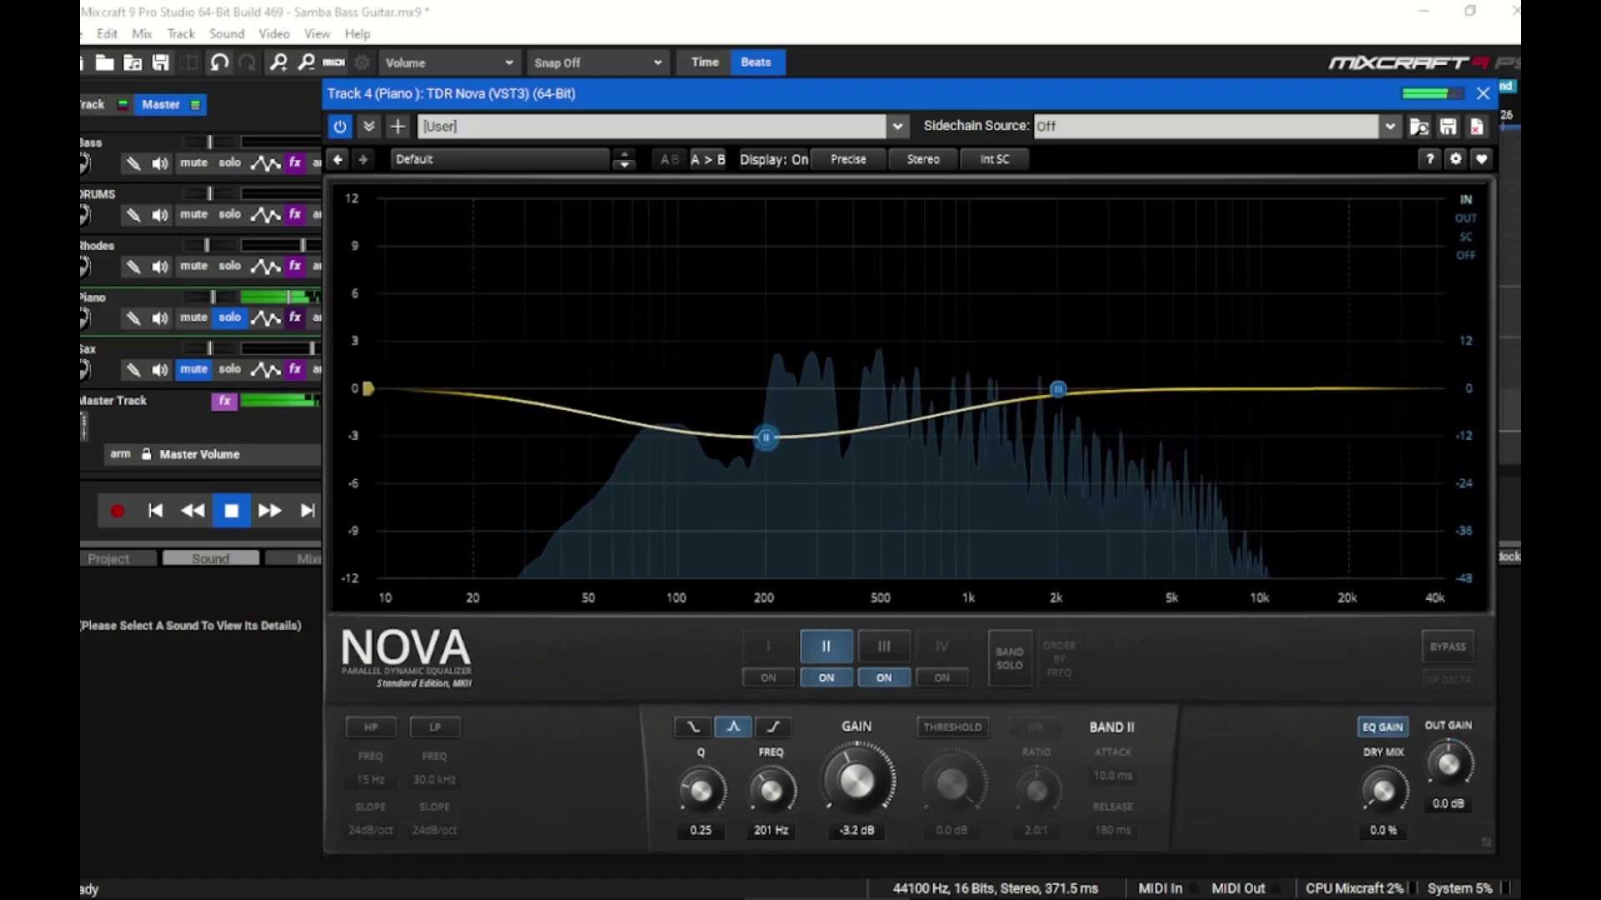
pyautogui.scroll(-1, 864, 783)
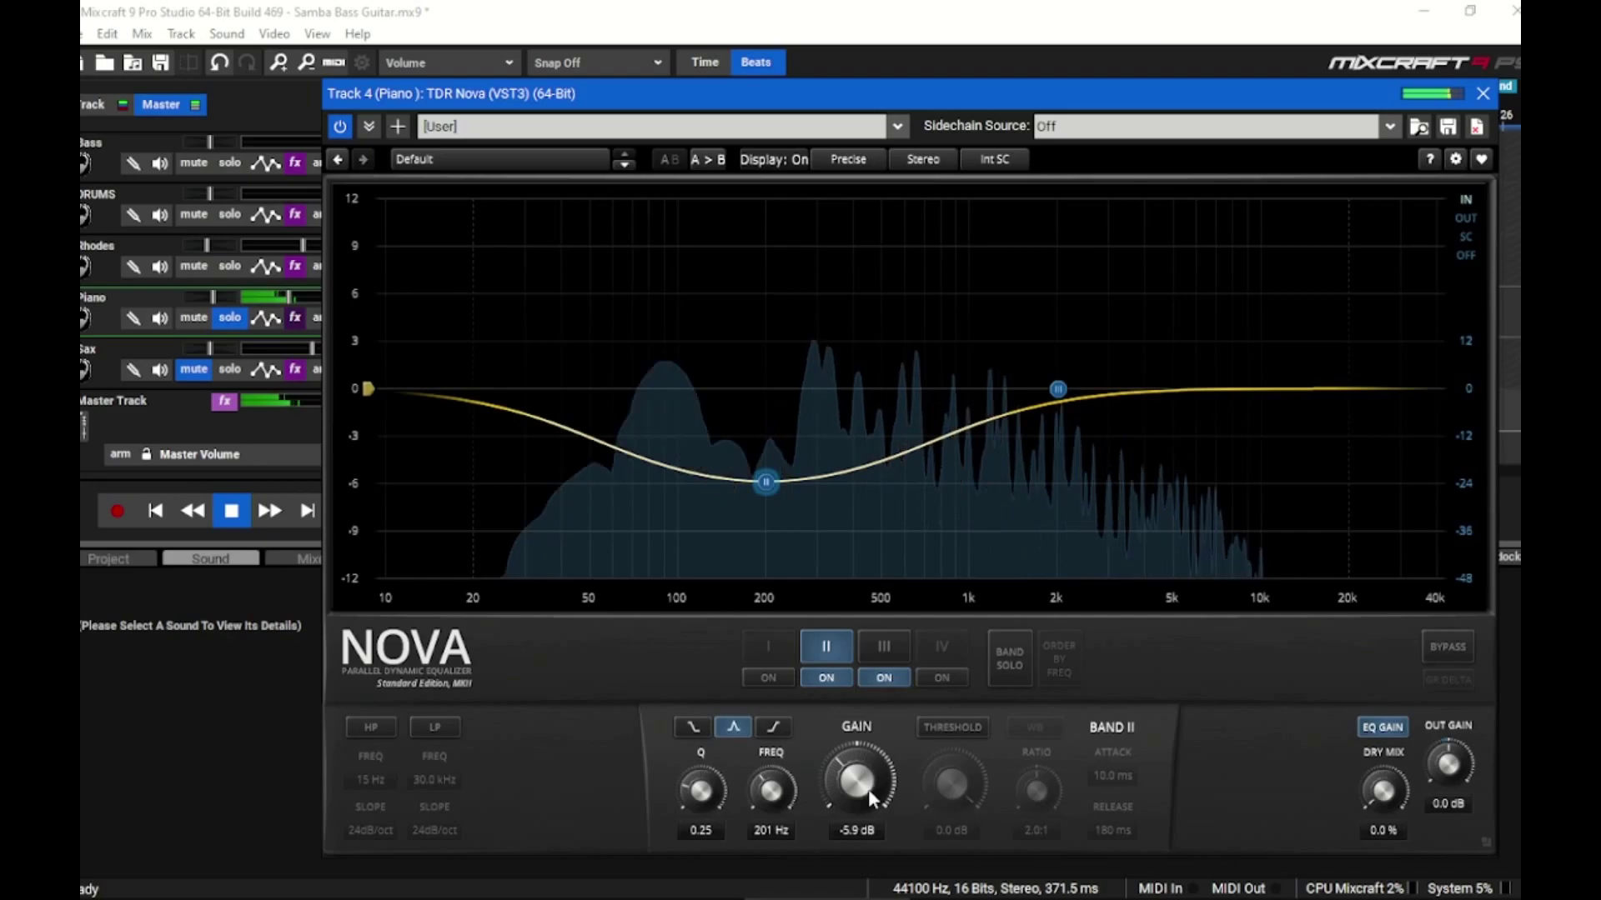
pyautogui.doubleClick(868, 789)
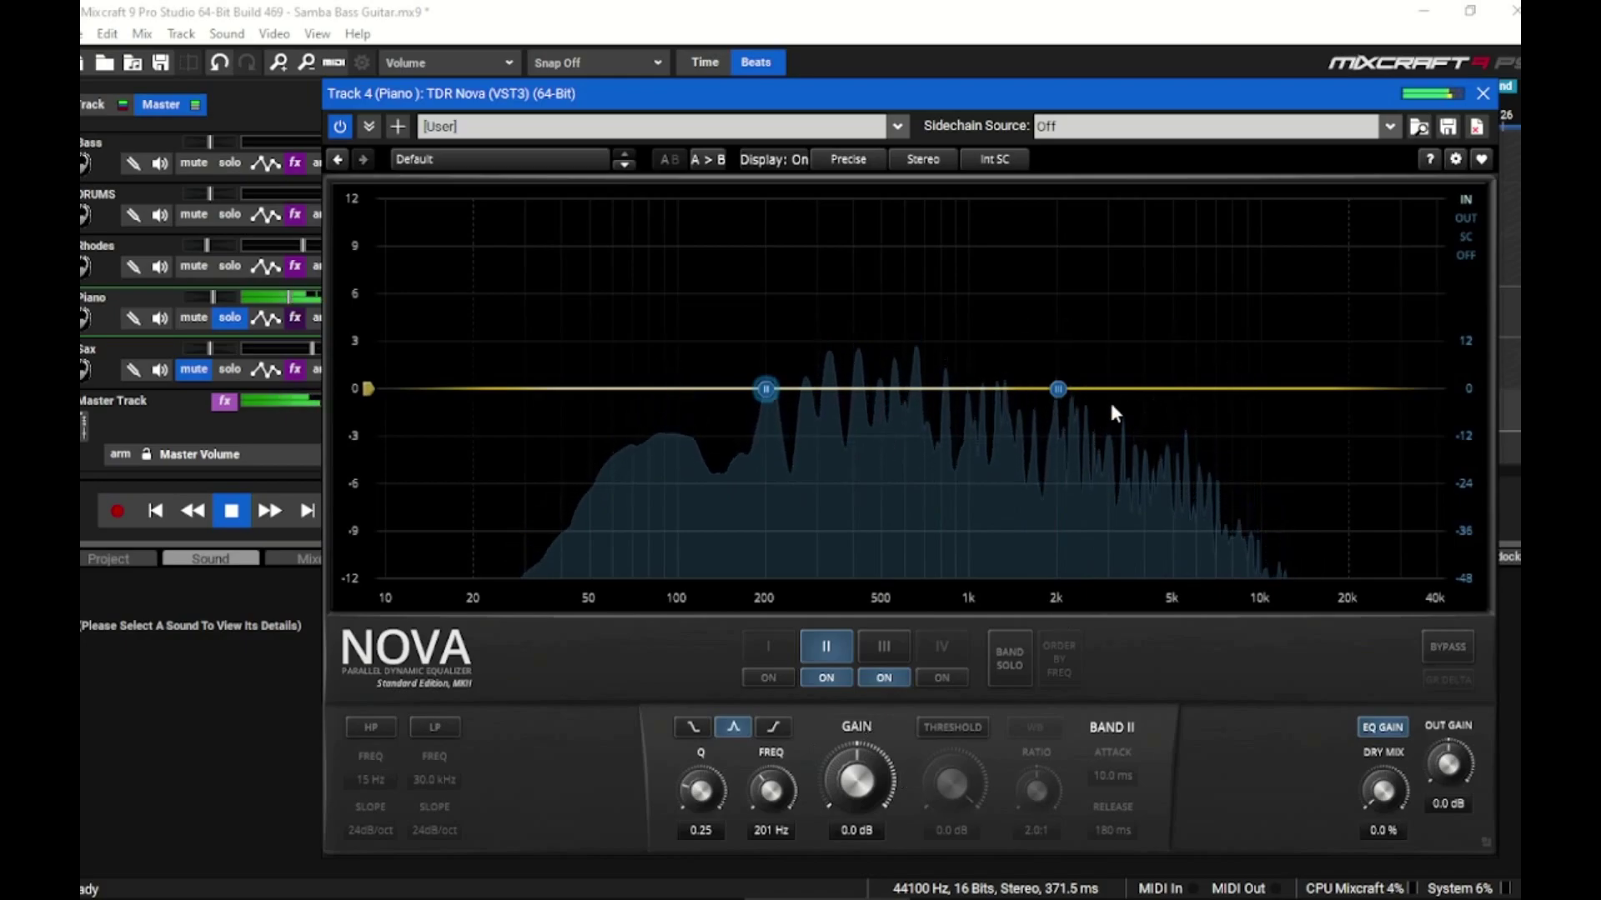
# Boost the piano equalizer's 2021 Hz band III to 3.9 dB and keep that band selected.
pyautogui.click(887, 642)
pyautogui.moveTo(856, 781); pyautogui.dragTo(862, 743)
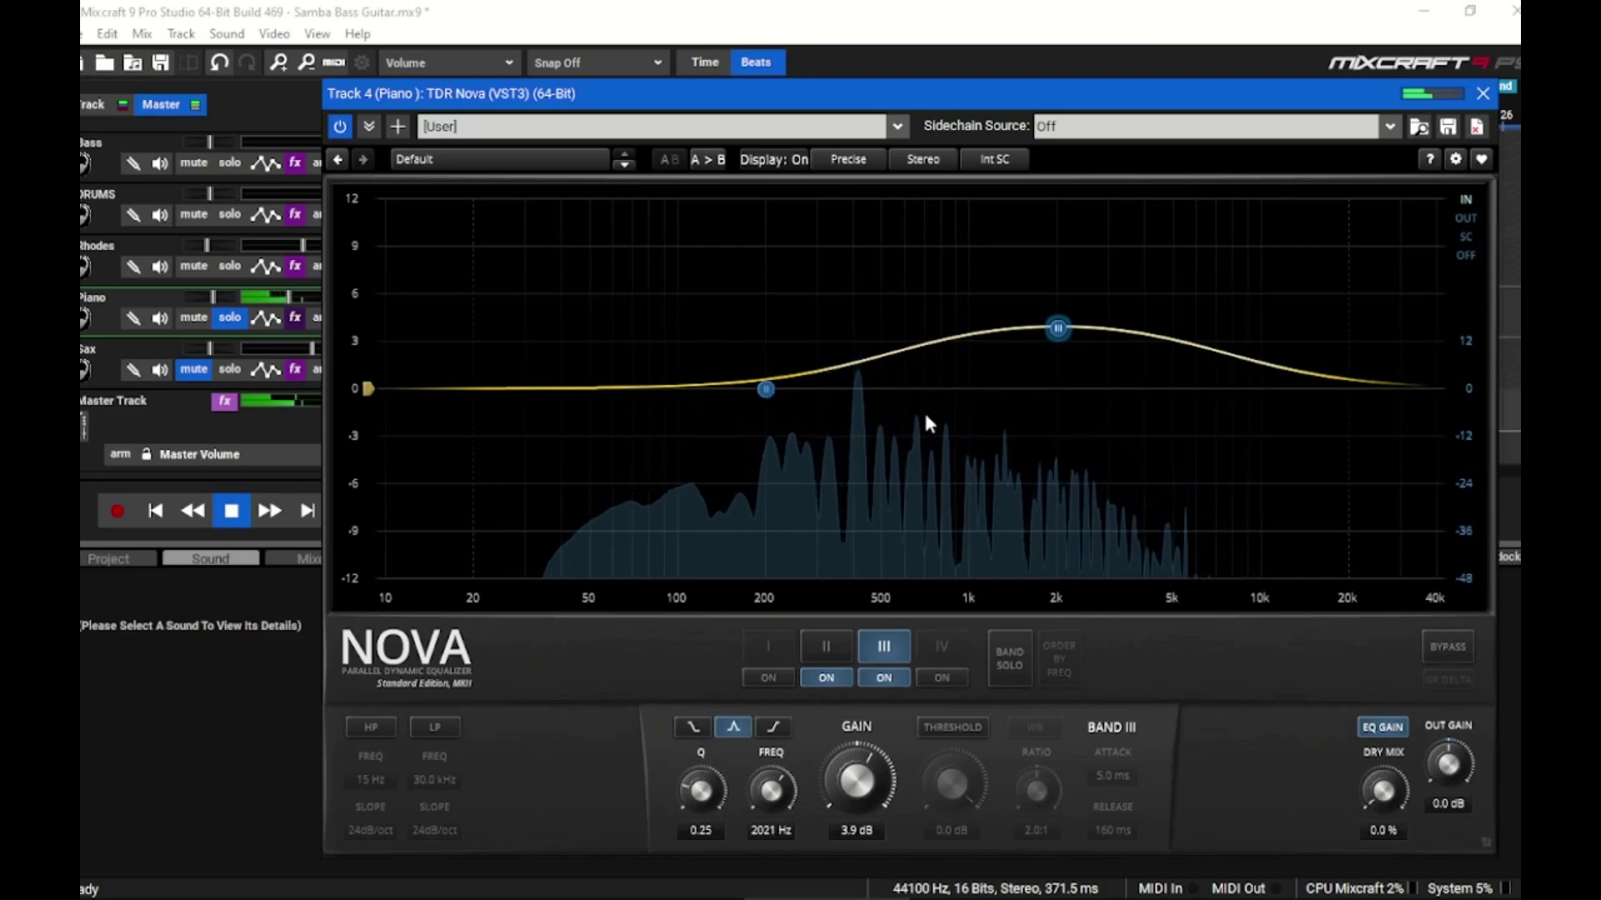
pyautogui.click(940, 608)
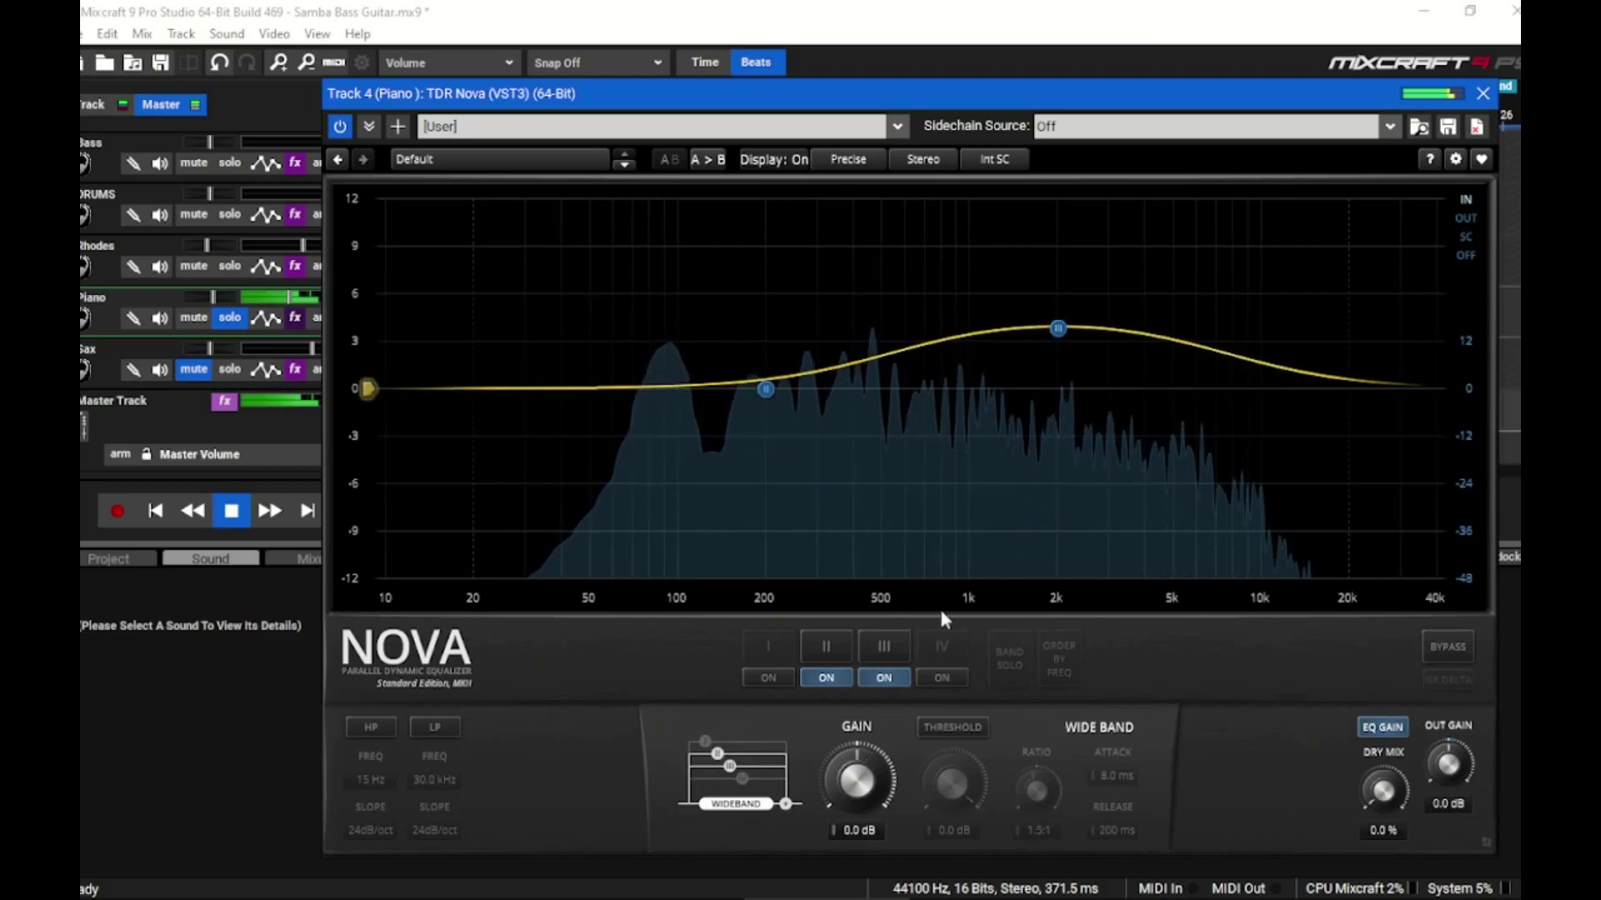
pyautogui.click(889, 647)
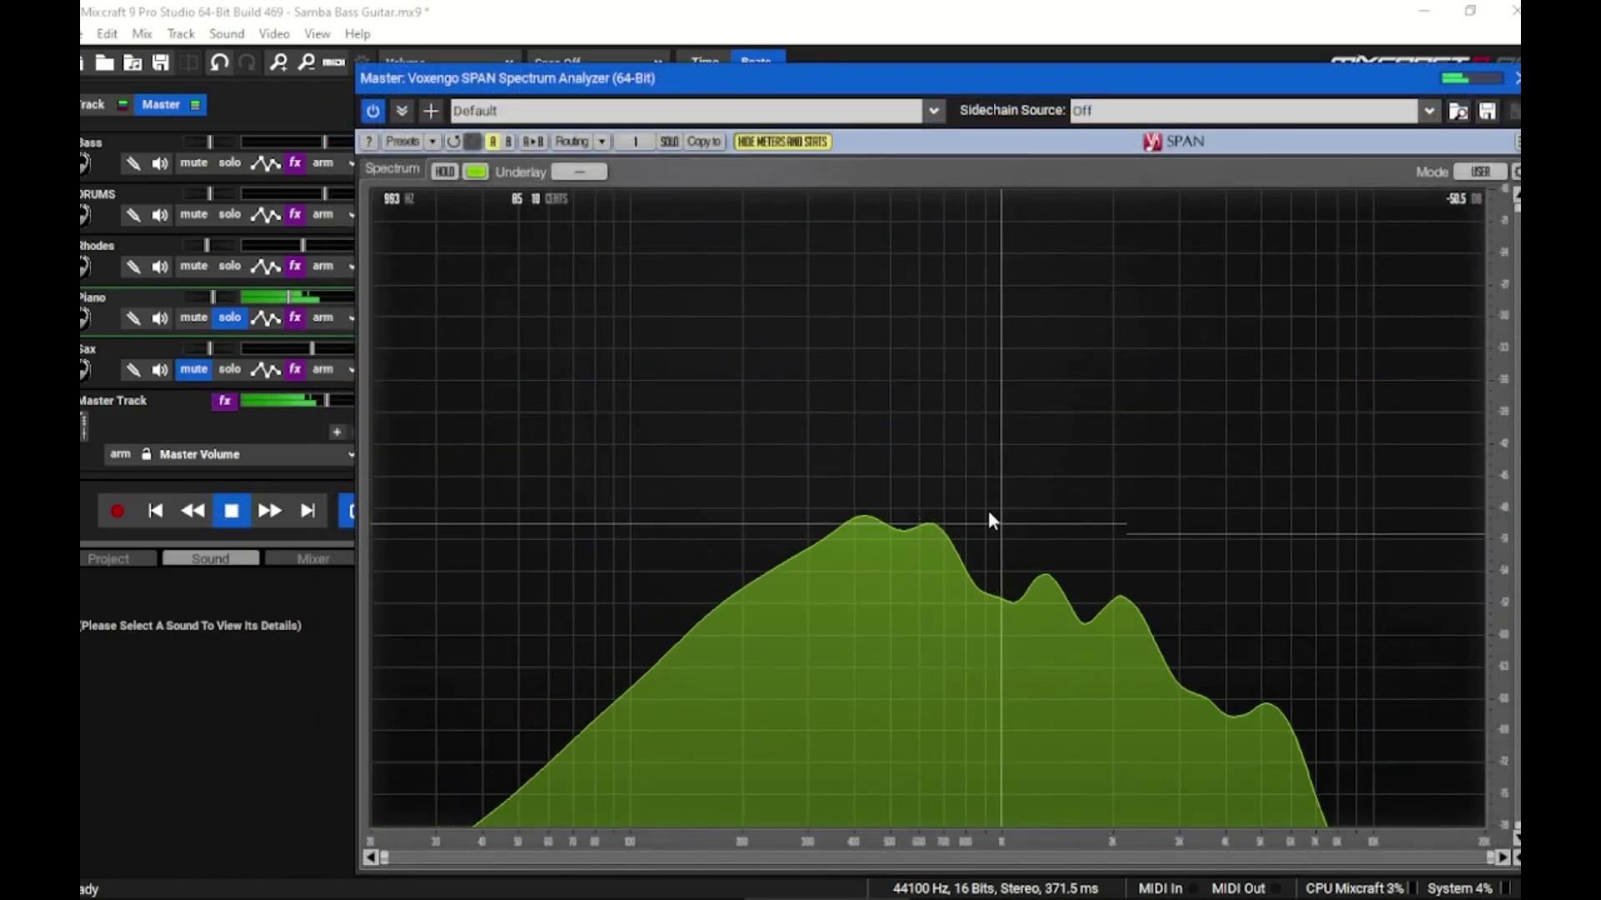
# Unsolo the piano track and audition the full mix from the low mids around 286 Hz into the upper mids in the spectrum analyzer.
pyautogui.click(233, 319)
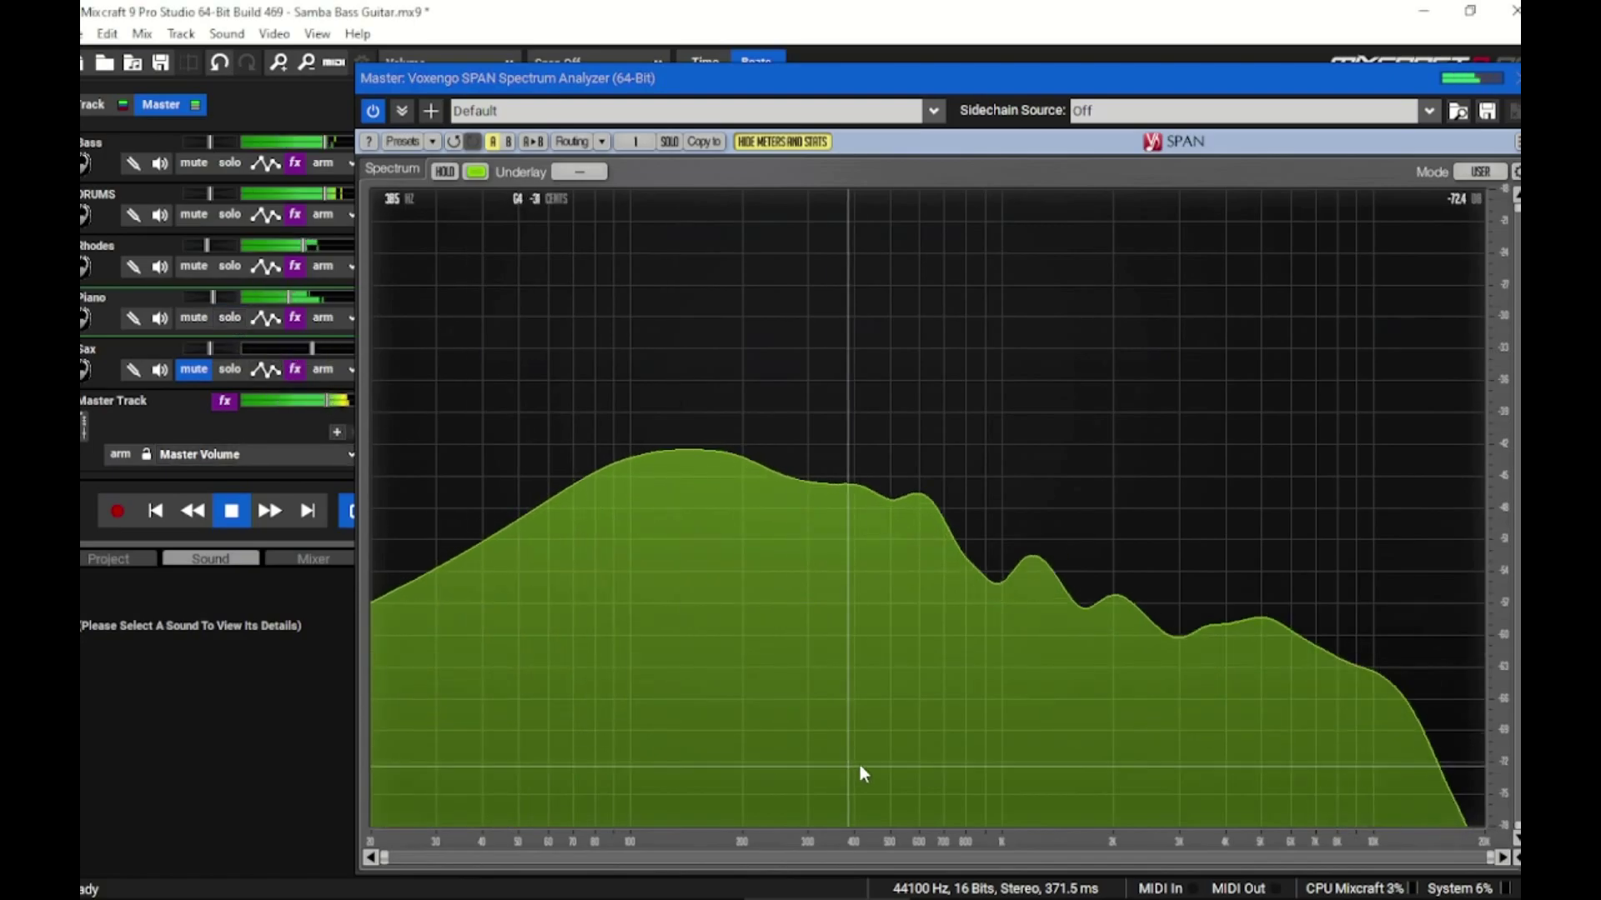
pyautogui.moveTo(1035, 558); pyautogui.dragTo(770, 358)
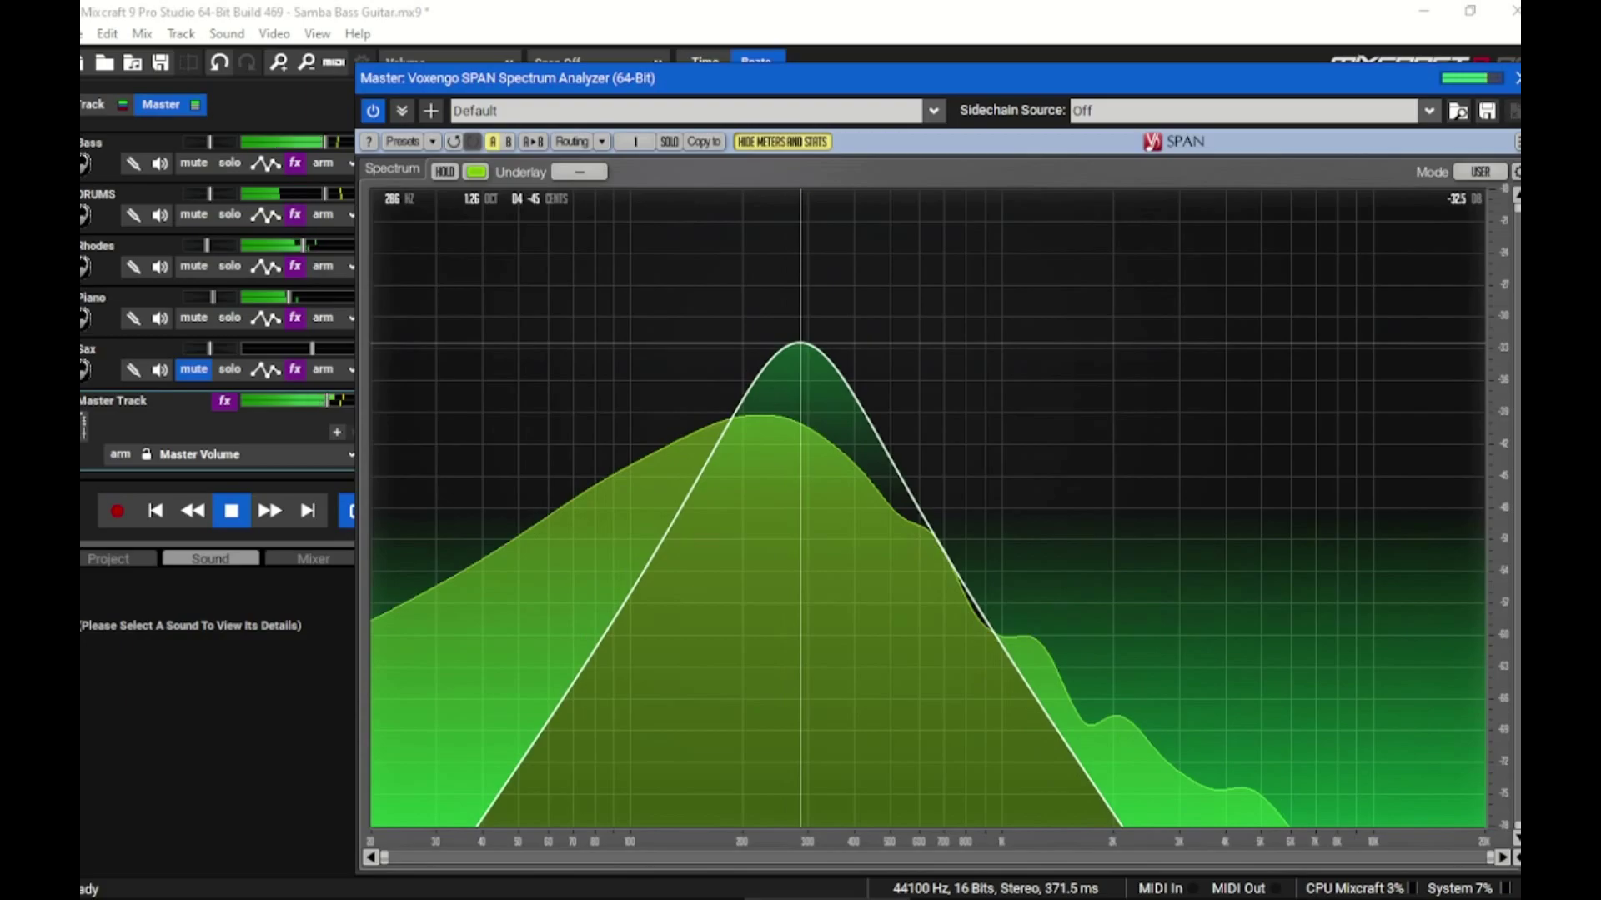
pyautogui.moveTo(800, 343); pyautogui.dragTo(1084, 433)
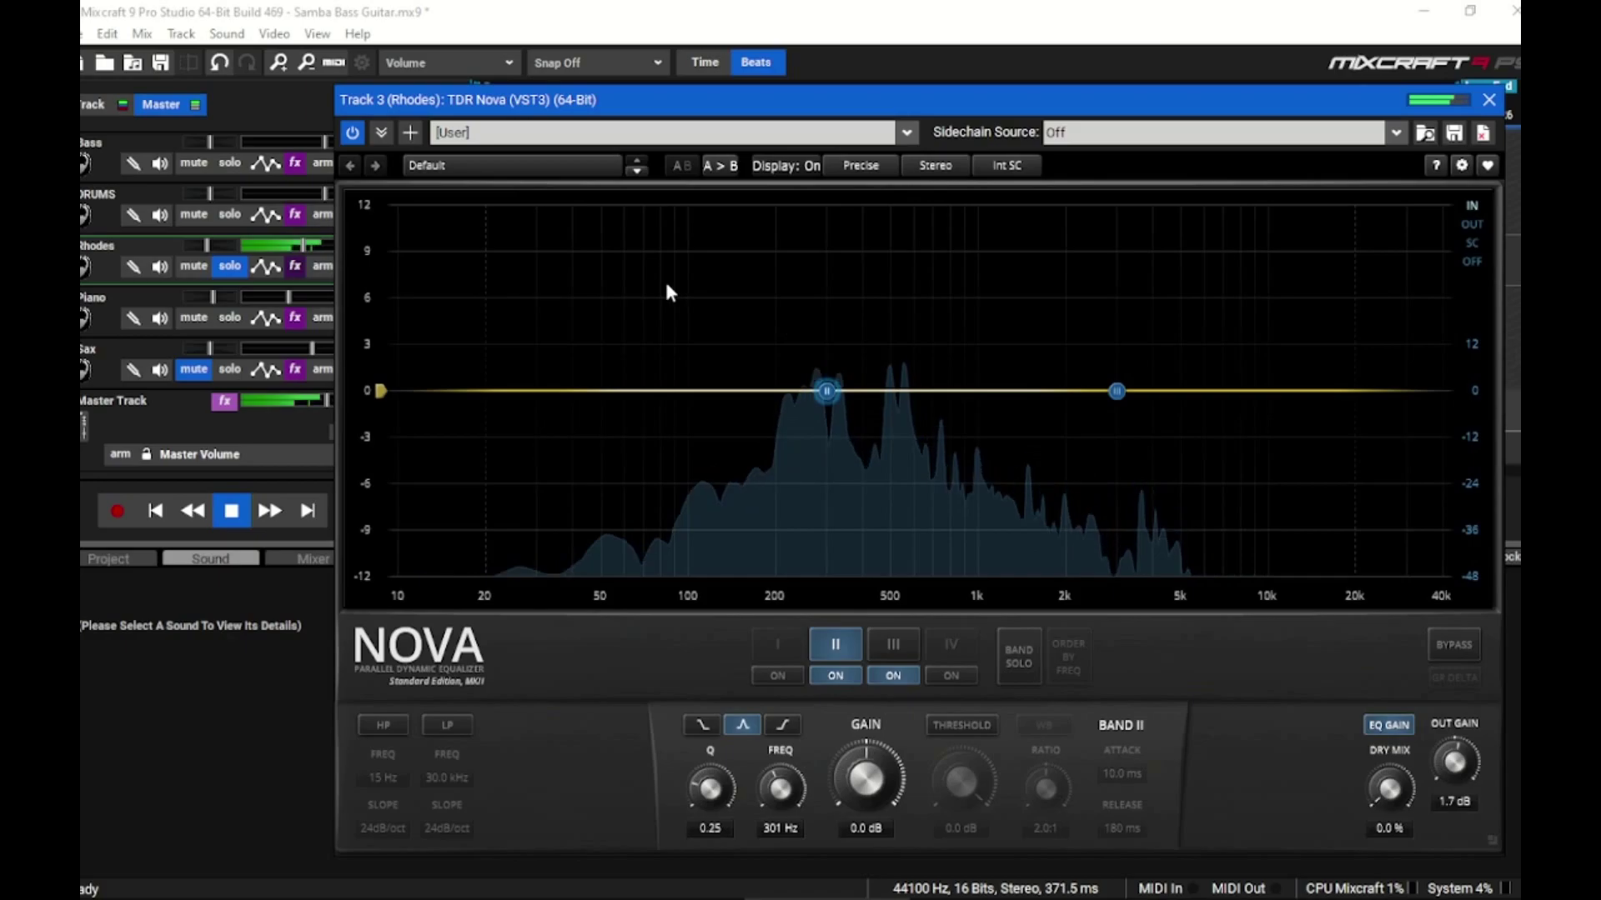
# Solo the piano track together with the already soloed Rhodes track.
pyautogui.click(230, 317)
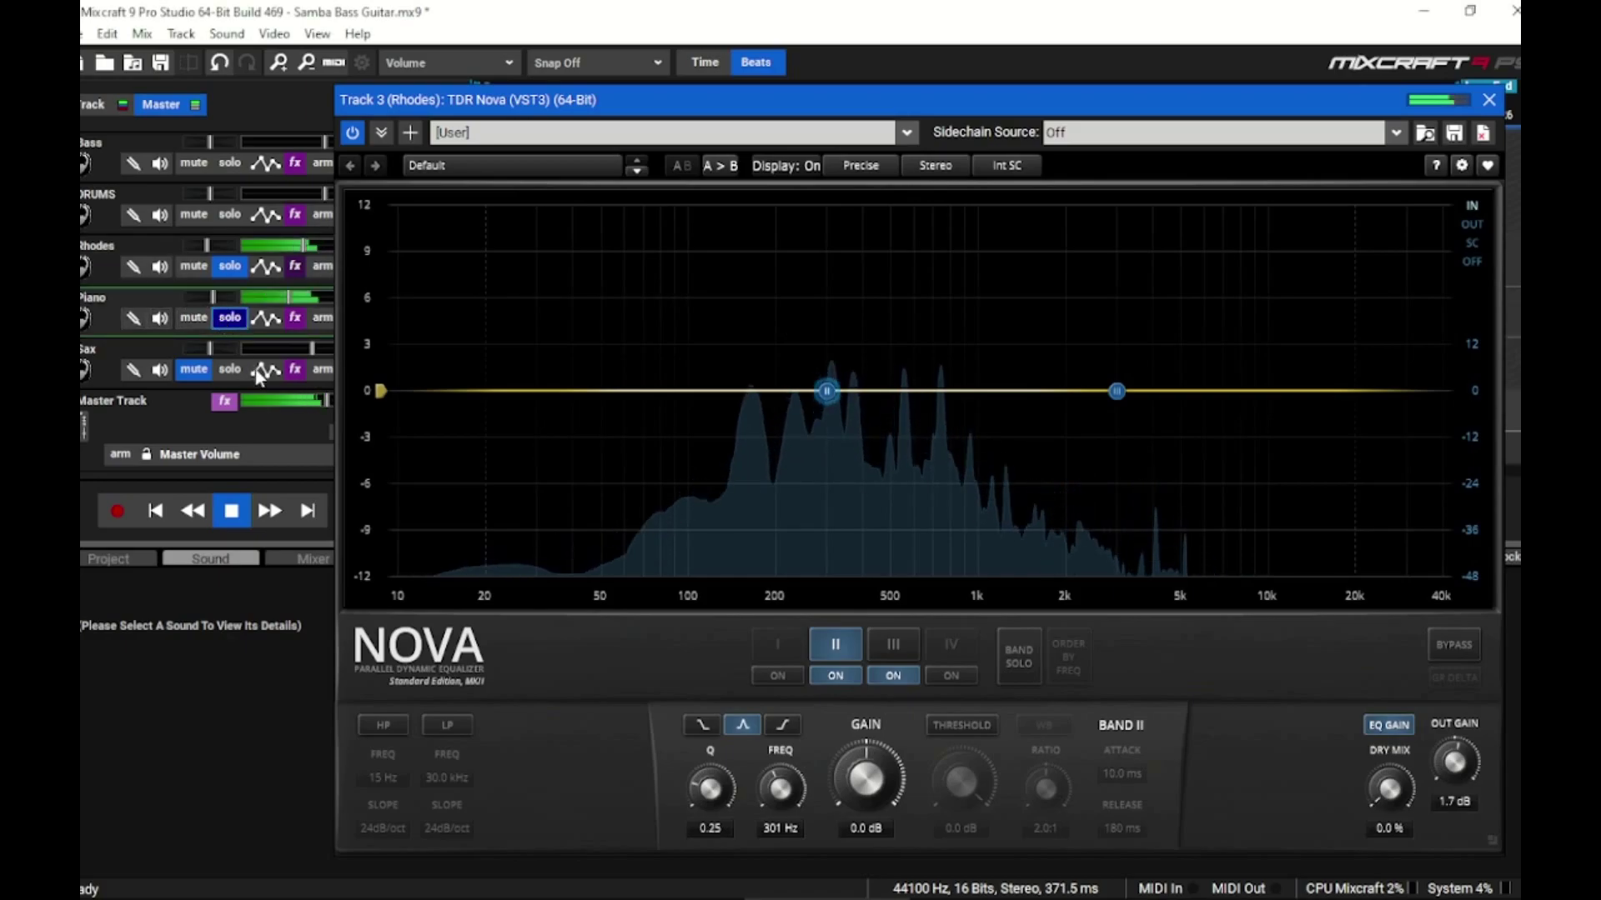